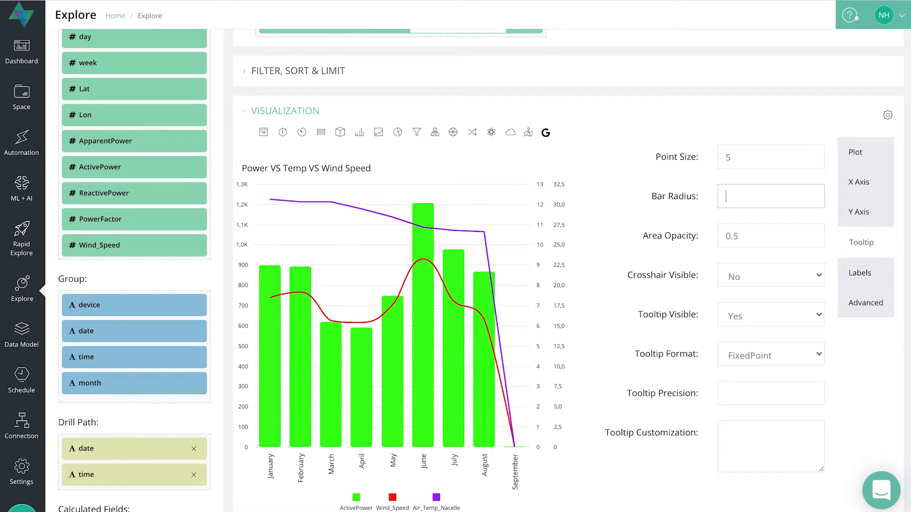
# - Set the bar radius to 40 and rerun the query to inspect the June bar on the chart
pyautogui.click(575, 201)
pyautogui.scroll(3, 583, 253)
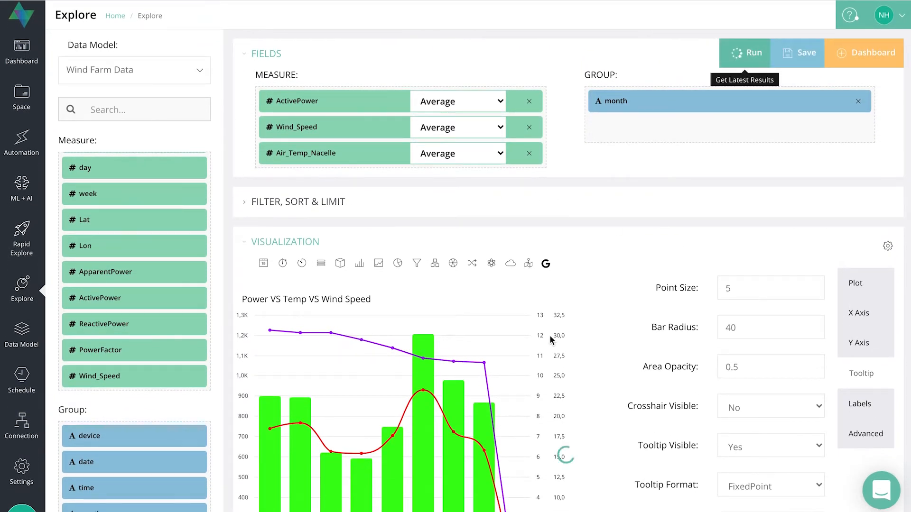
pyautogui.scroll(-4, 605, 377)
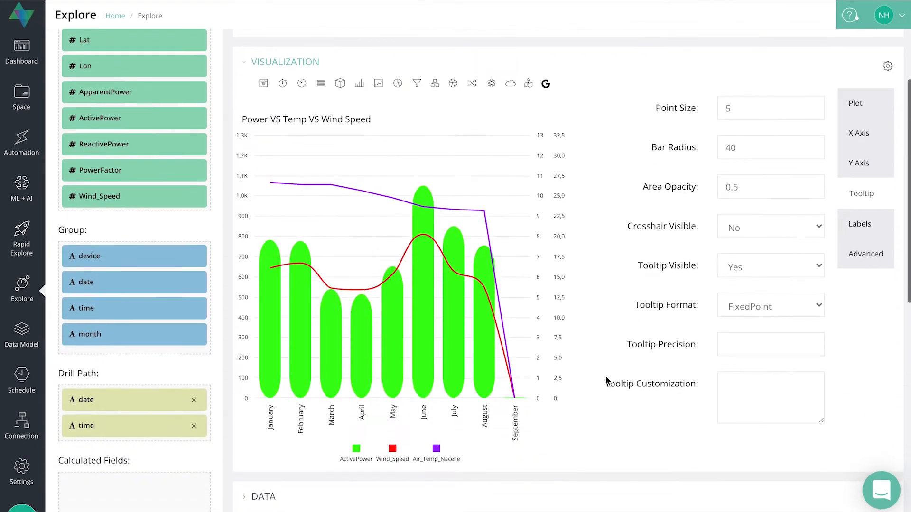
pyautogui.moveTo(423, 144)
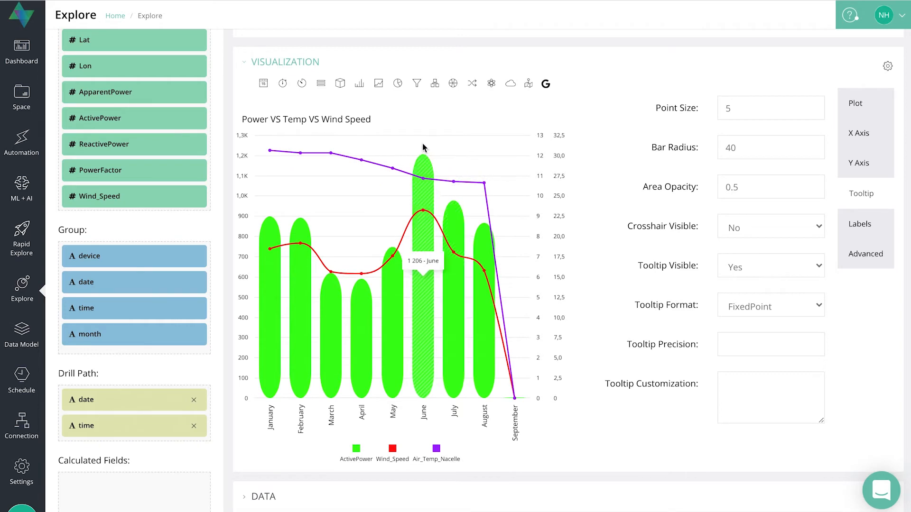
# - Set the bar radius to 3 and rerun the query to refresh the chart
pyautogui.click(732, 150)
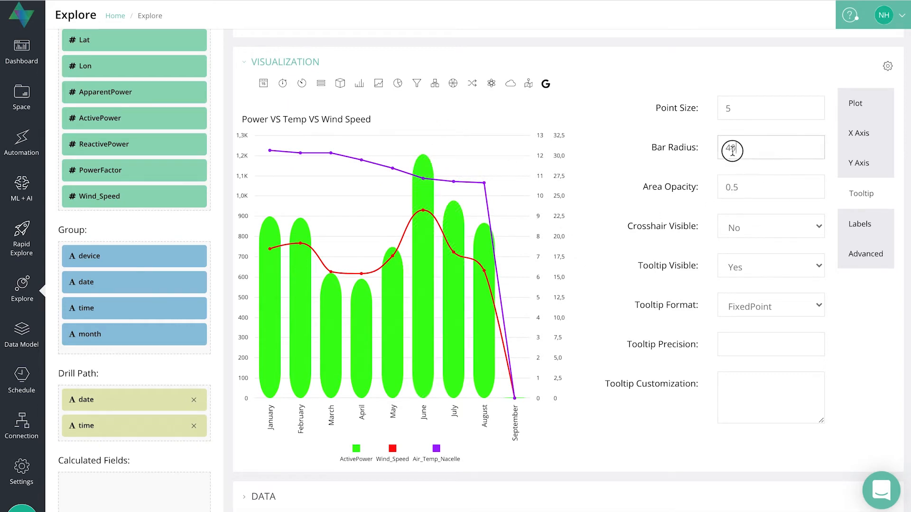
pyautogui.moveTo(732, 150); pyautogui.dragTo(686, 155)
pyautogui.write('3')
pyautogui.scroll(4, 651, 128)
pyautogui.click(735, 57)
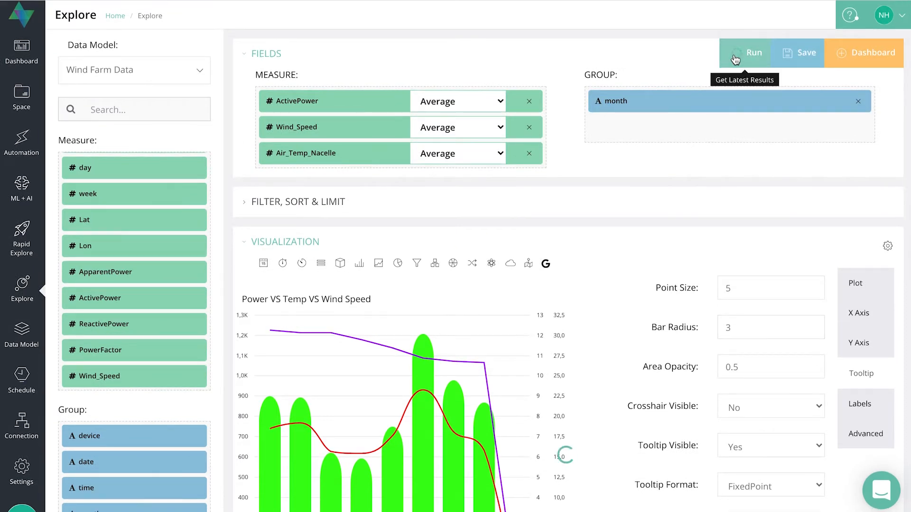
pyautogui.scroll(-2, 602, 422)
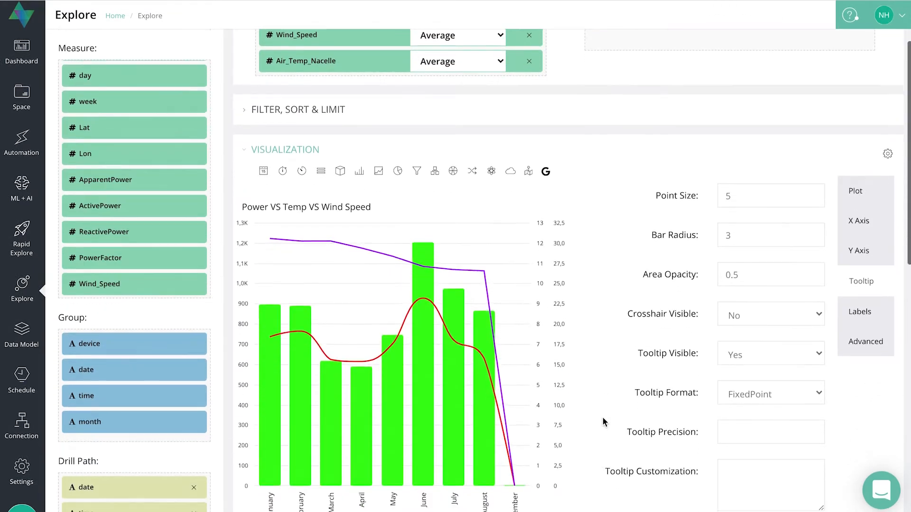
pyautogui.scroll(-1, 603, 422)
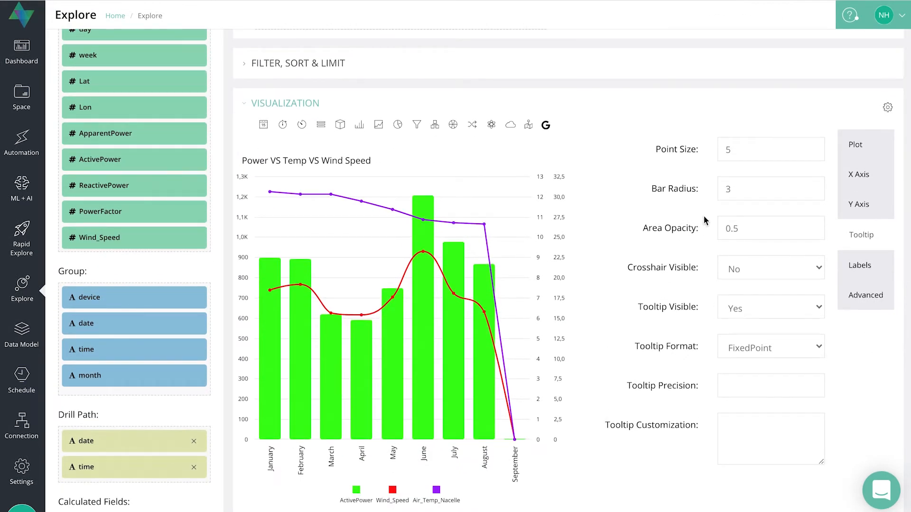
# - Change the Y-axis value chart types to bar,spline,area so that Air_Temp_Nacelle is drawn as an area
pyautogui.click(749, 228)
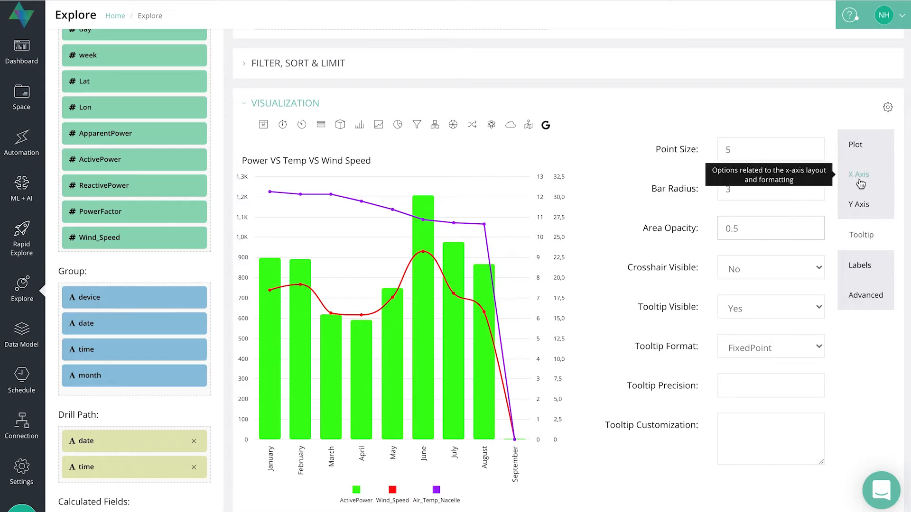
pyautogui.click(864, 205)
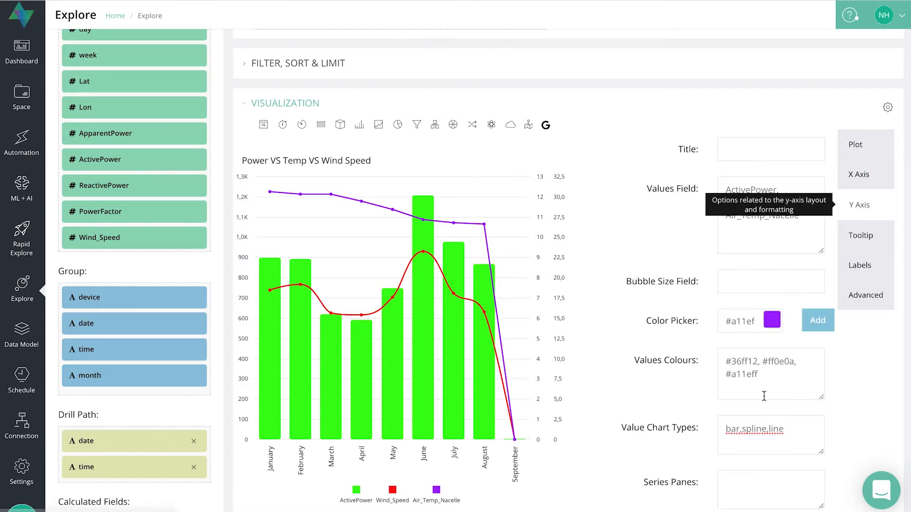
pyautogui.click(791, 429)
pyautogui.press('BackSpace')
pyautogui.press('BackSpace')
pyautogui.press('BackSpace')
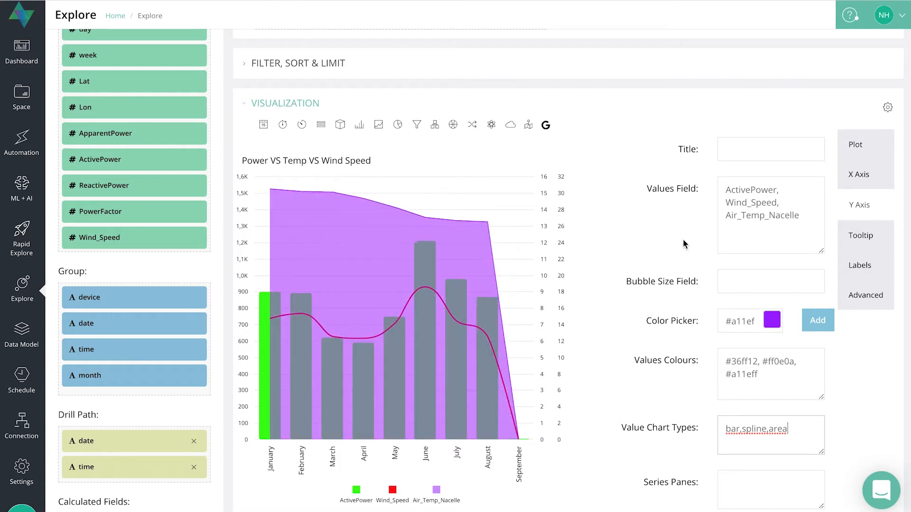
# - Set the area opacity in the tooltip options to 0.1
pyautogui.click(867, 234)
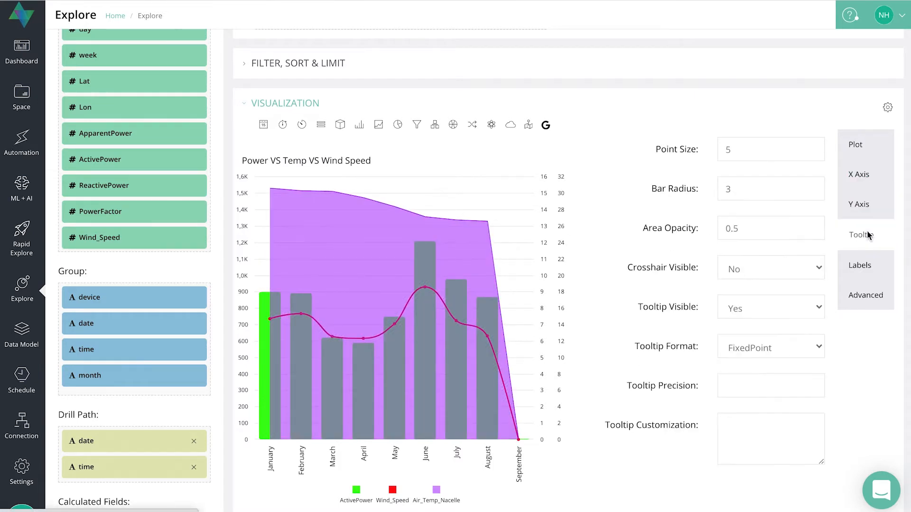
pyautogui.click(760, 228)
pyautogui.press('BackSpace')
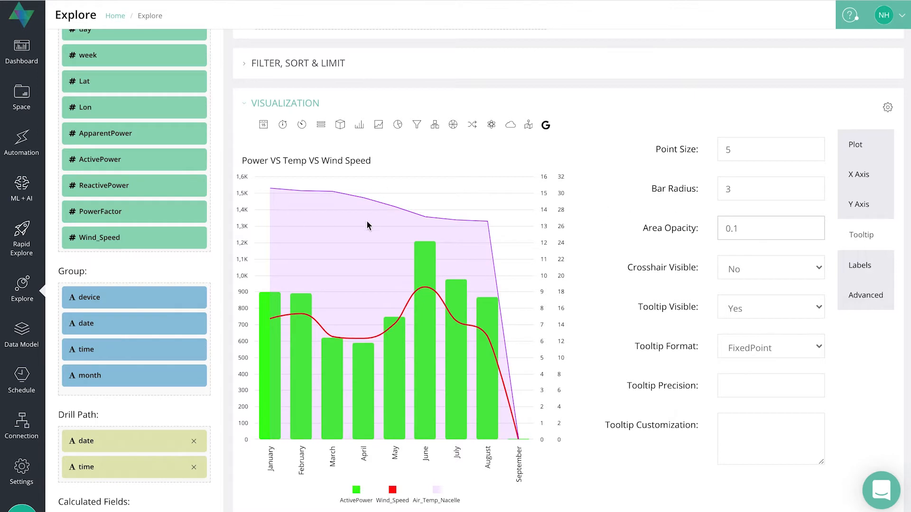
# - Try an area opacity of 1 and set it back to 0.5
pyautogui.click(777, 218)
pyautogui.press('BackSpace')
pyautogui.press('BackSpace')
pyautogui.press('BackSpace')
pyautogui.write('1')
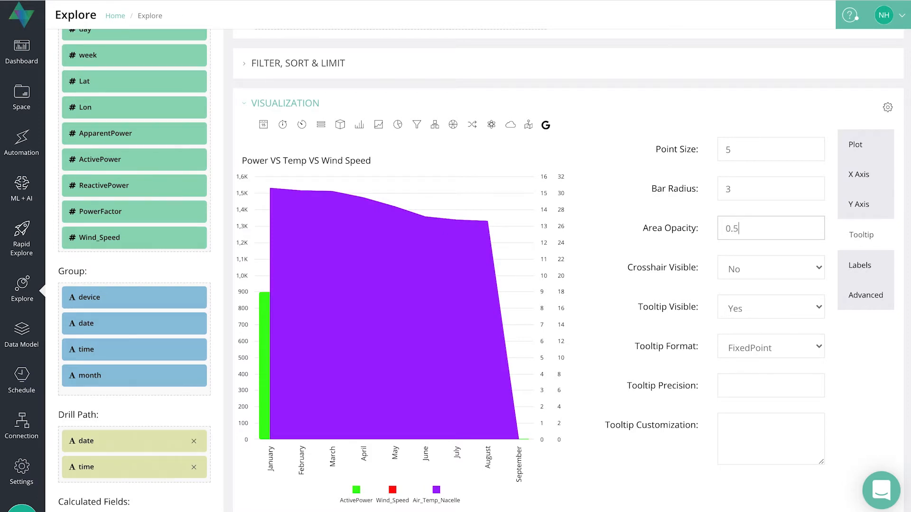
# - Change the Y-axis value chart types back to bar,spline,line
pyautogui.click(862, 206)
pyautogui.click(793, 428)
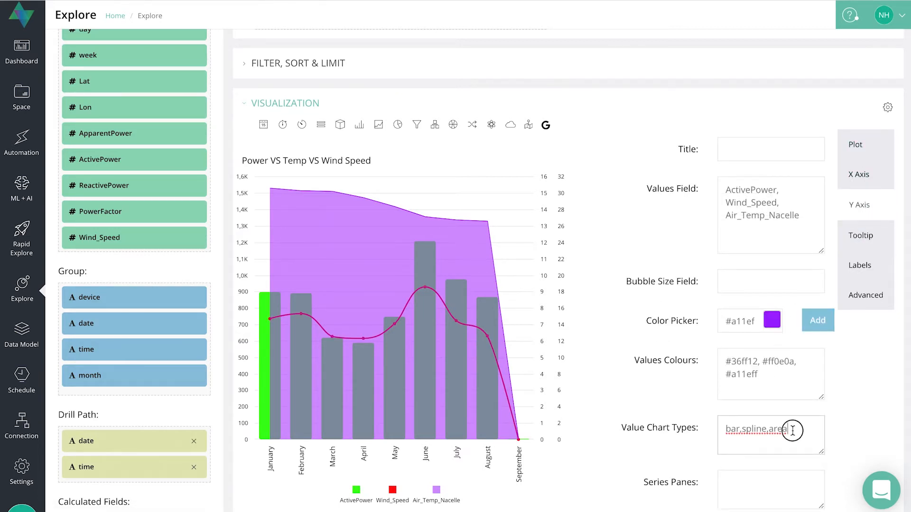
pyautogui.press('BackSpace')
pyautogui.write('lin')
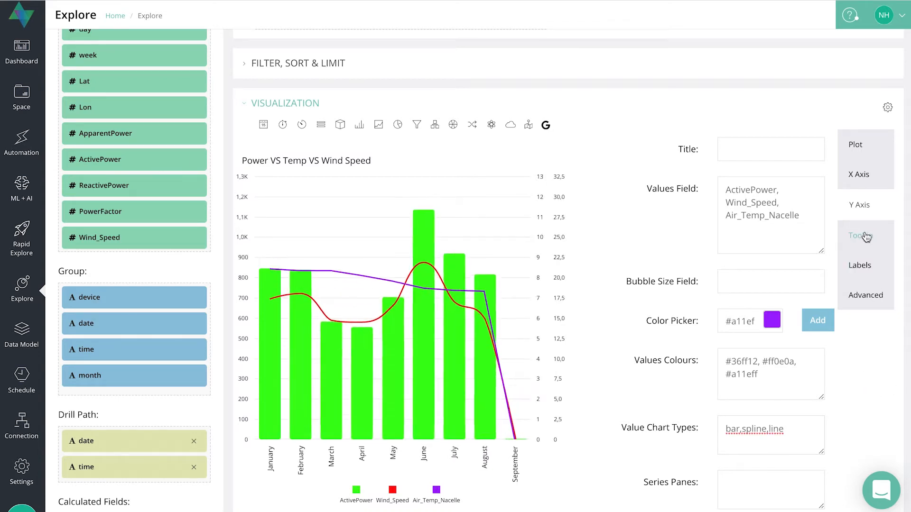
# - Make the chart crosshair visible in the tooltip options
pyautogui.click(864, 235)
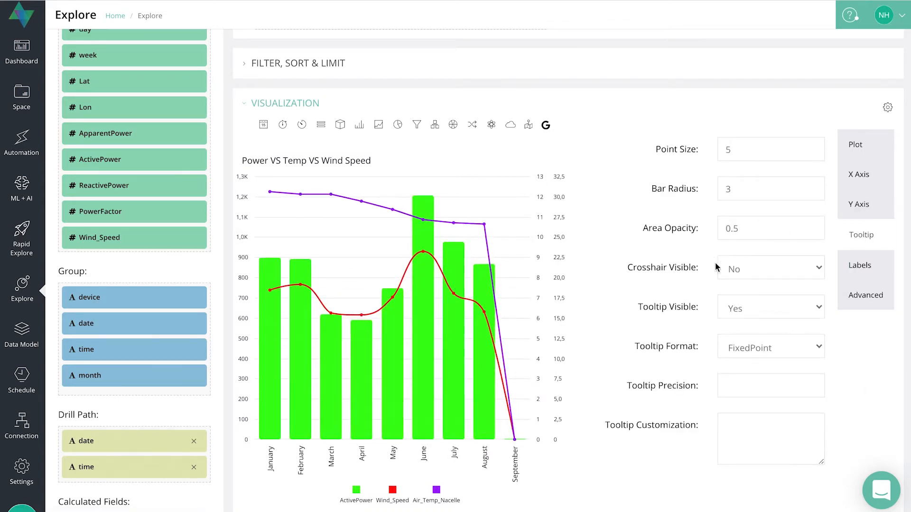
pyautogui.click(798, 267)
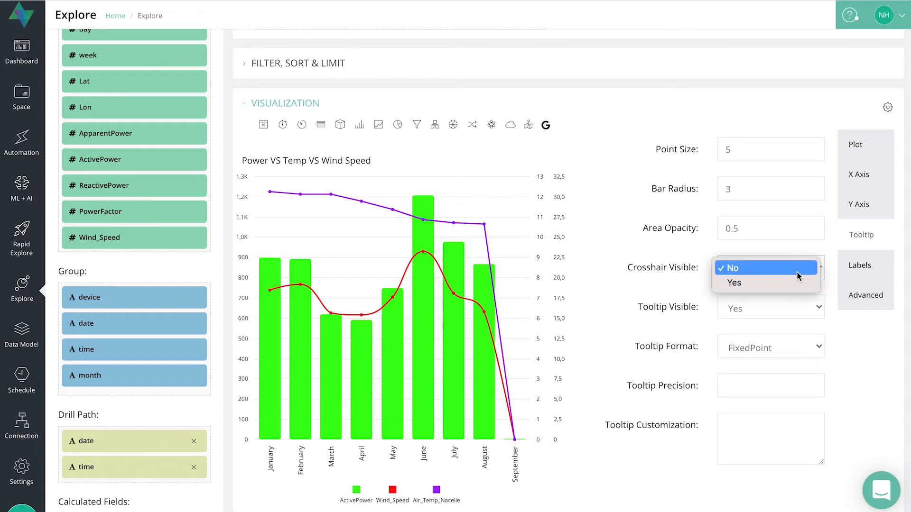
pyautogui.click(738, 285)
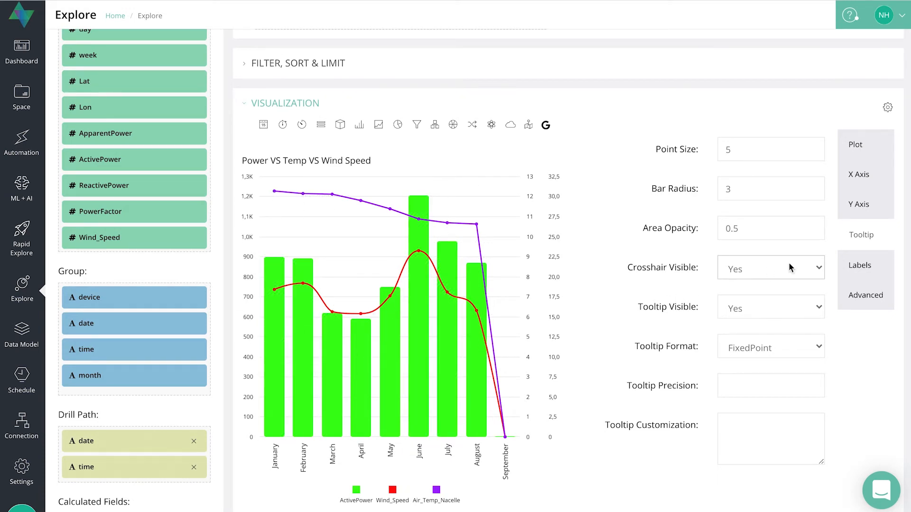
# - Set Tooltip Visible to No and rerun the query to refresh the chart
pyautogui.click(781, 306)
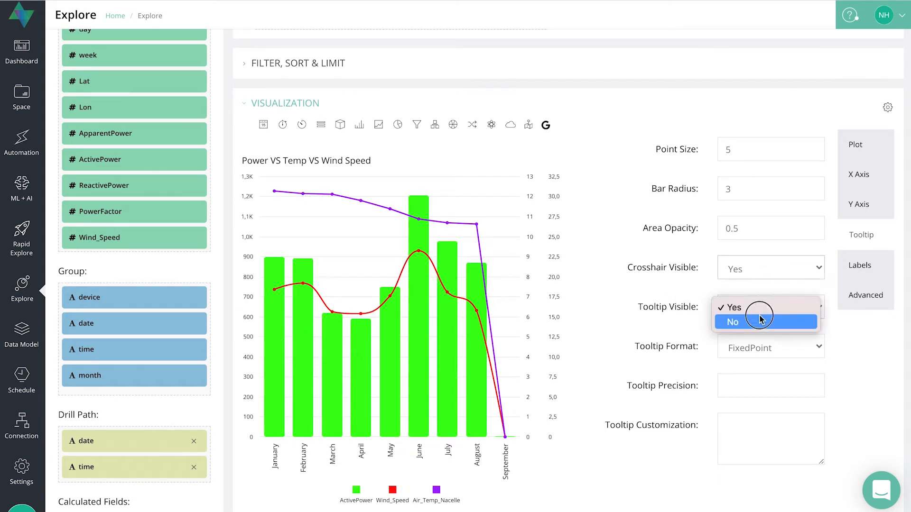
pyautogui.click(731, 324)
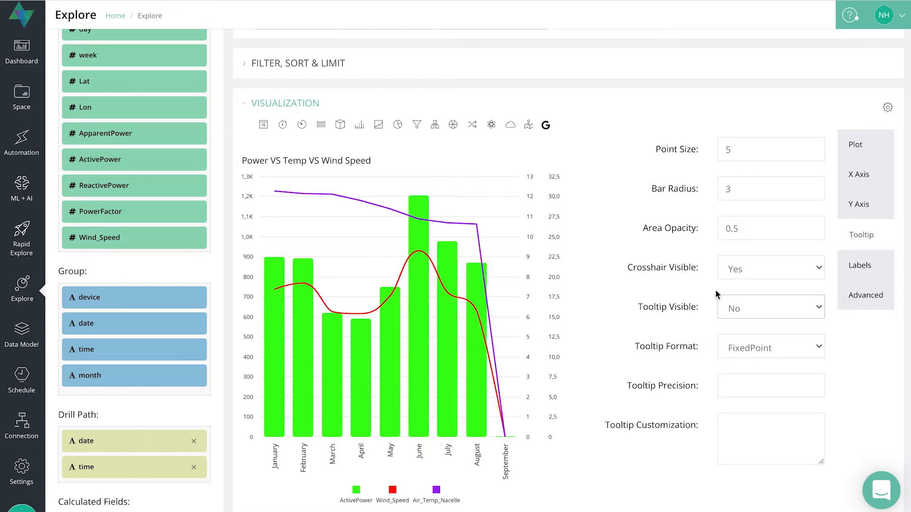
pyautogui.scroll(3, 715, 290)
pyautogui.click(736, 47)
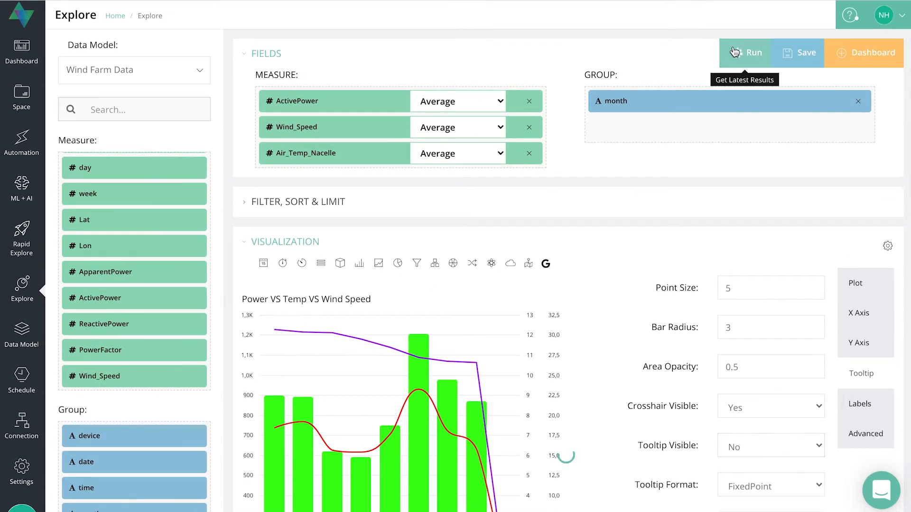
pyautogui.scroll(-3, 539, 294)
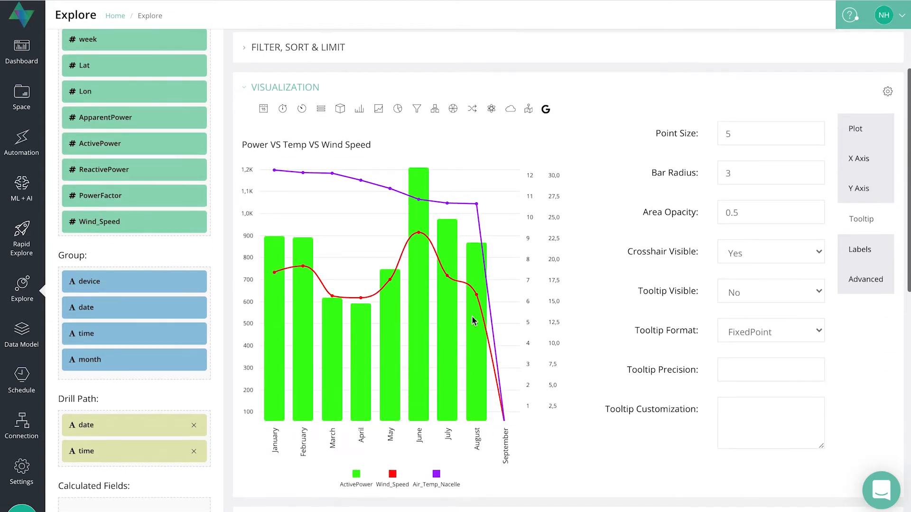
# - Set Tooltip Visible back to Yes, rerun the query and inspect the May bar's crosshair and tooltip
pyautogui.click(760, 293)
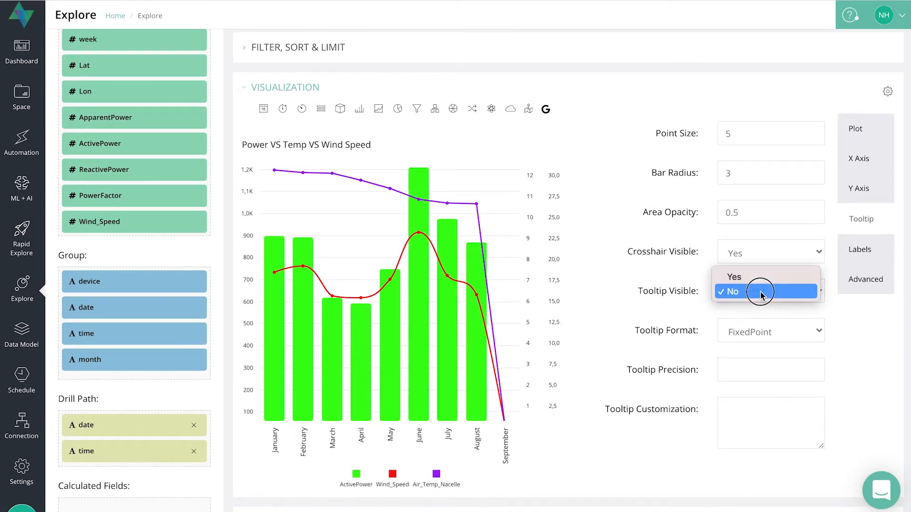
pyautogui.click(746, 279)
pyautogui.scroll(3, 622, 121)
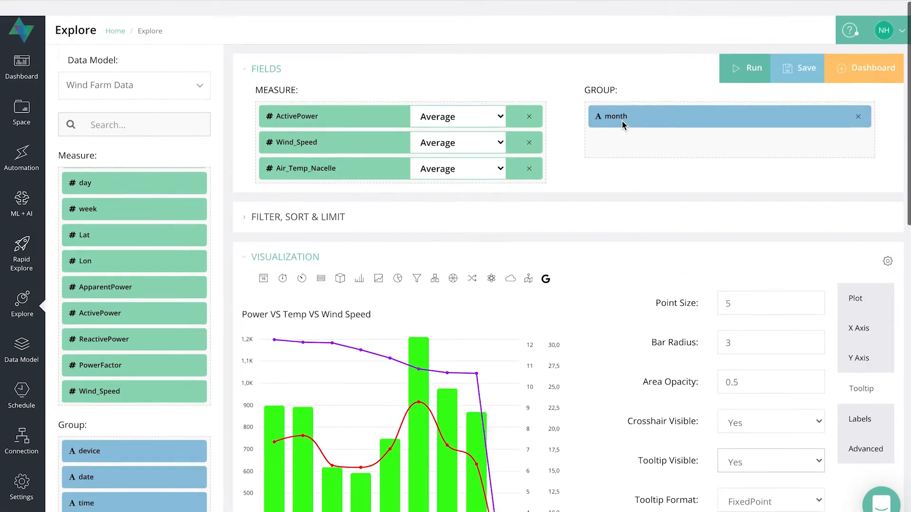
pyautogui.click(735, 60)
pyautogui.scroll(-3, 617, 394)
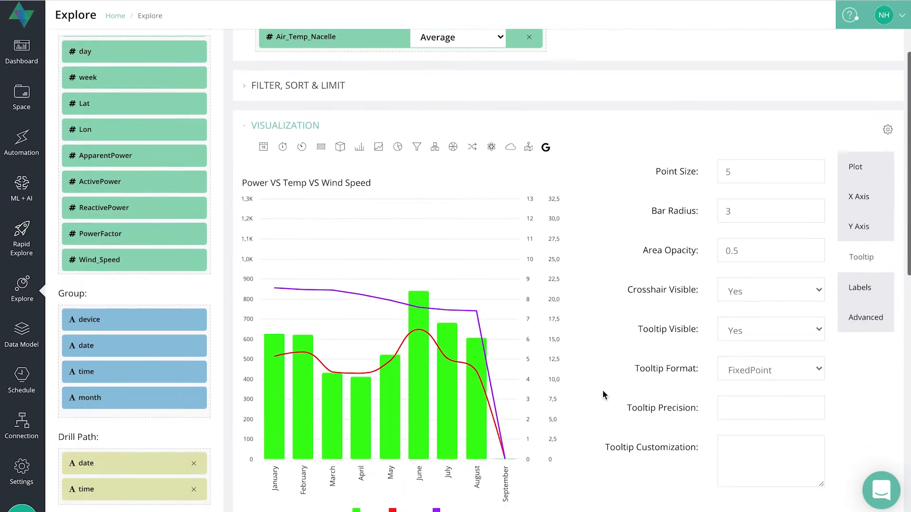
pyautogui.moveTo(393, 376)
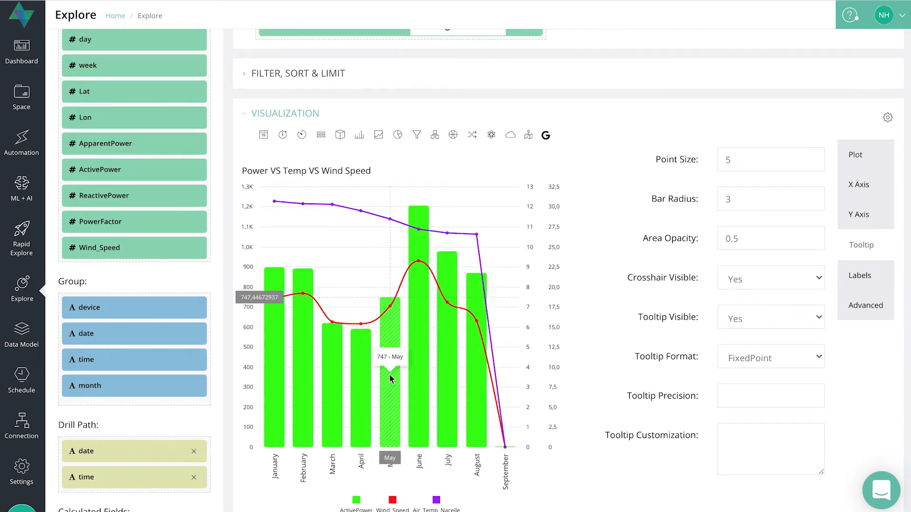
# - Review the available tooltip format options without changing the selected format
pyautogui.scroll(-1, 813, 321)
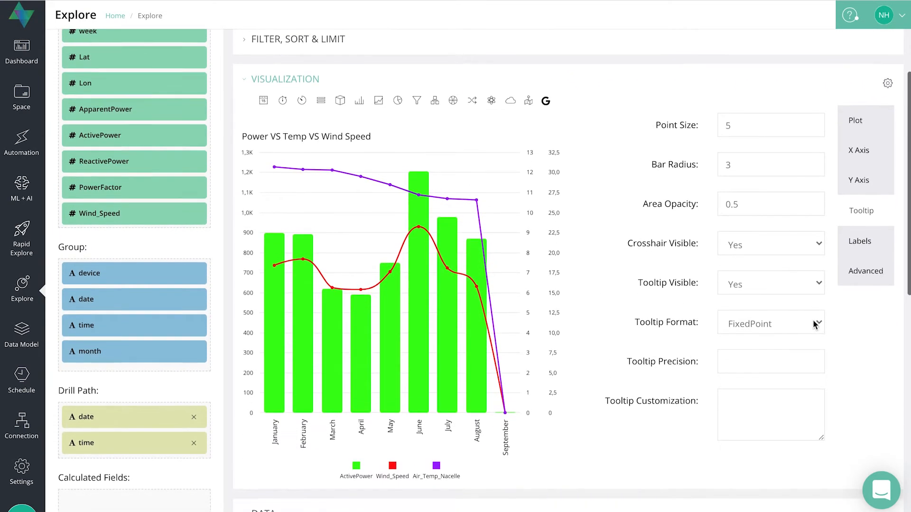
pyautogui.click(789, 320)
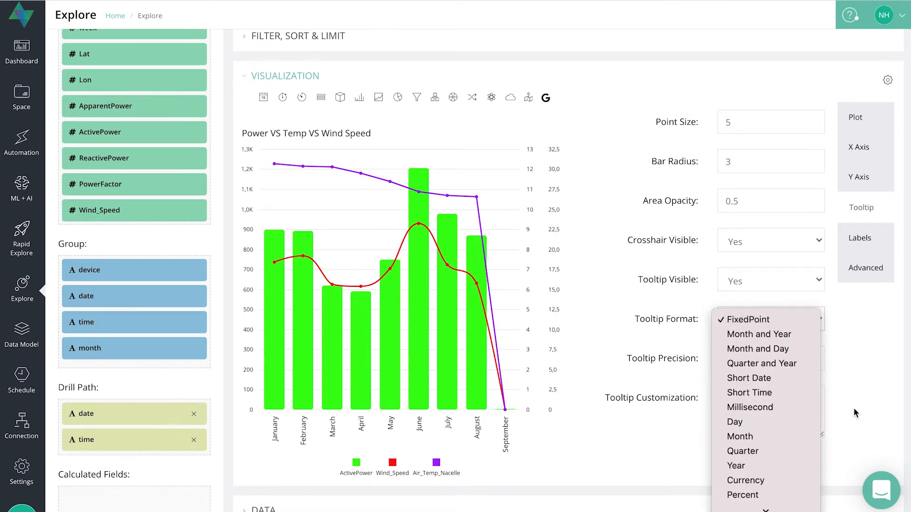
pyautogui.click(866, 372)
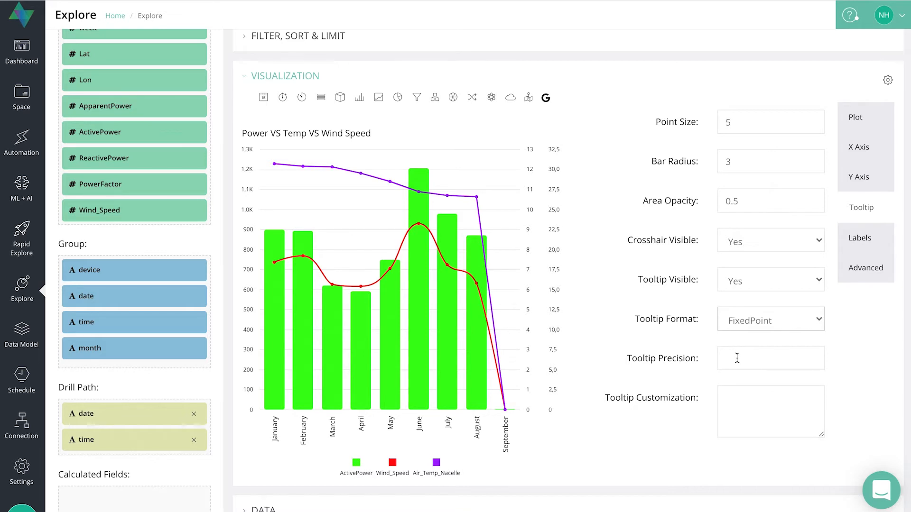
# - Try a tooltip precision of 2, clear it again and leave the tooltip customization empty
pyautogui.click(737, 358)
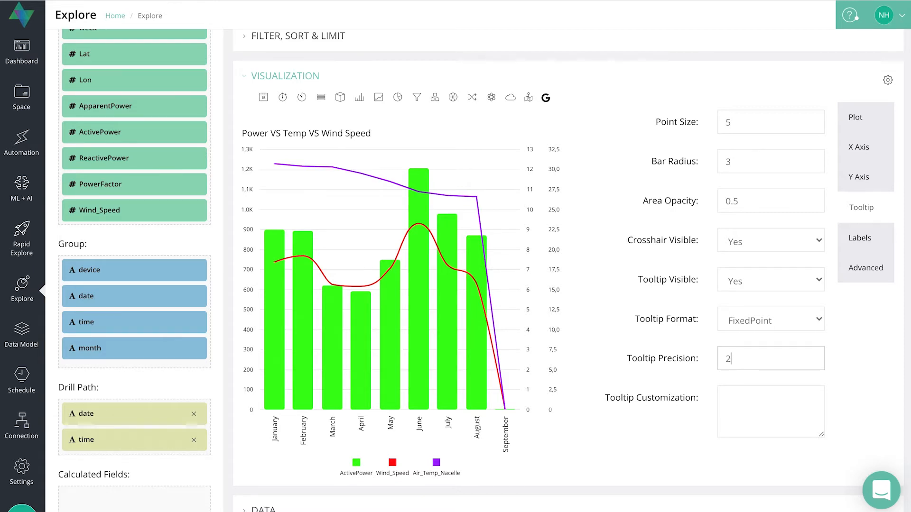
pyautogui.click(782, 401)
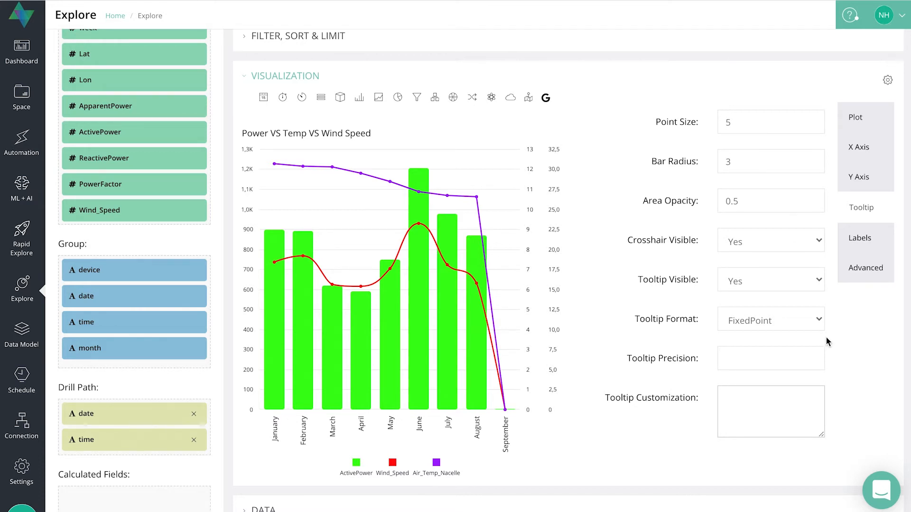
pyautogui.click(857, 355)
# - Make the data labels visible on the chart in the label options
pyautogui.click(855, 240)
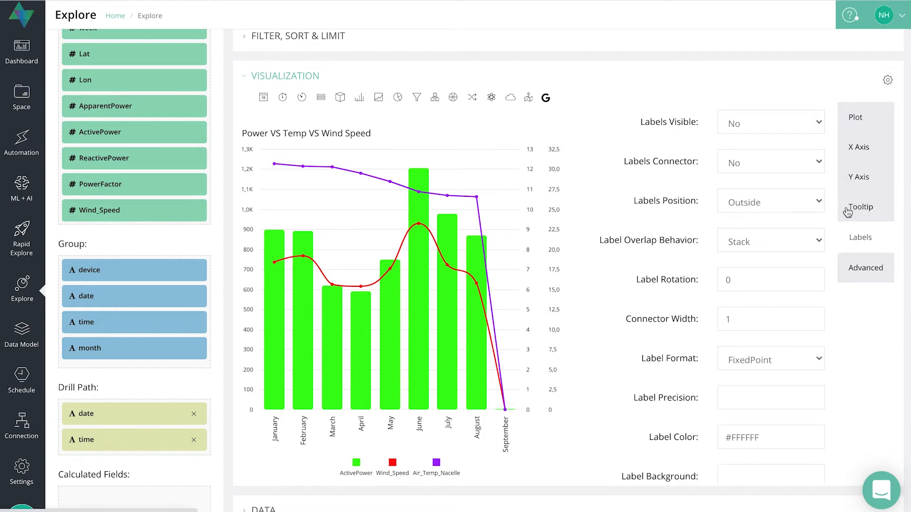
pyautogui.click(791, 125)
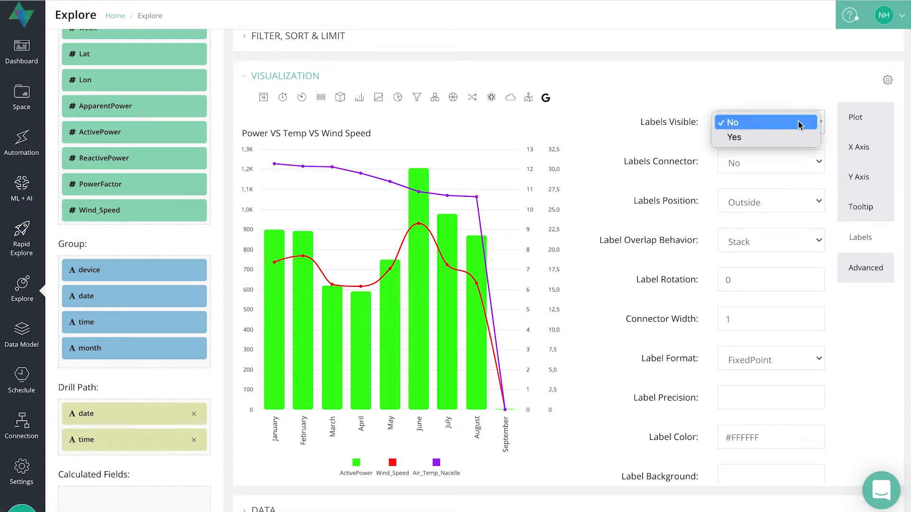
pyautogui.click(741, 138)
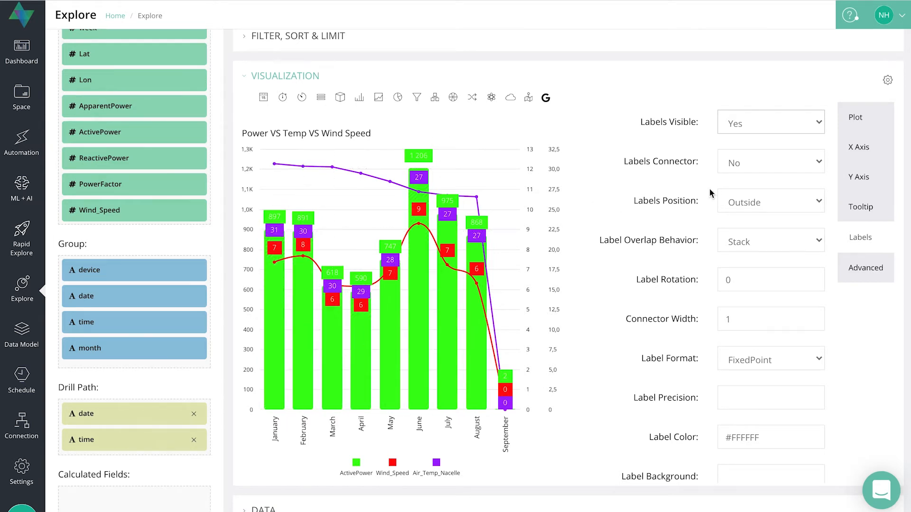
# - Turn on the connectors for the chart's data labels
pyautogui.click(770, 166)
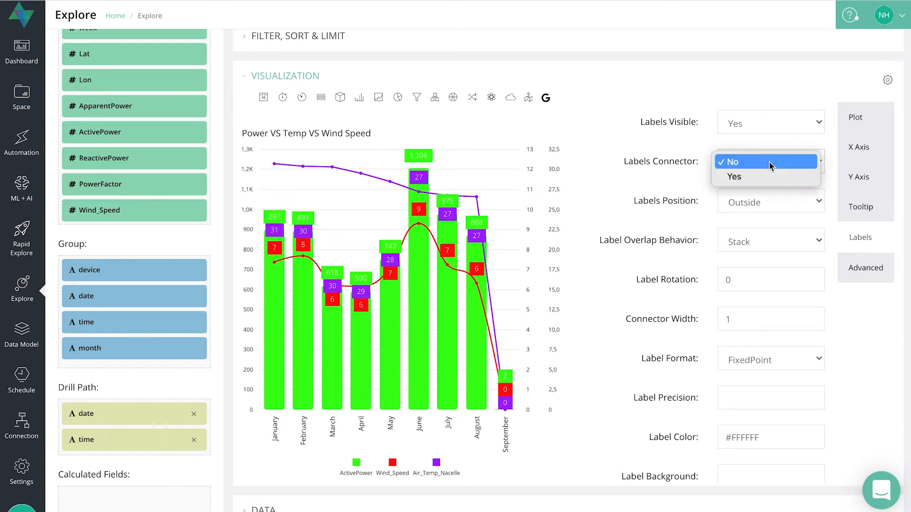
pyautogui.click(736, 177)
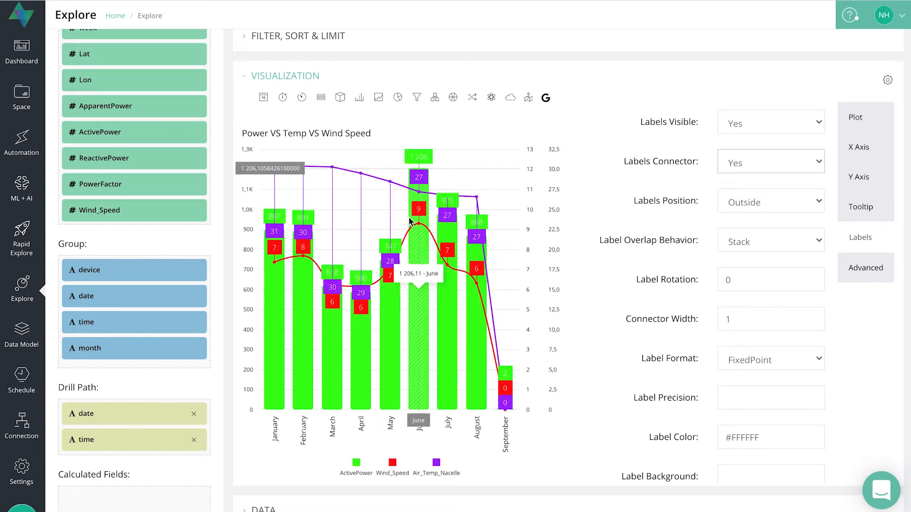
# - Try the Inside position for the data labels, inspect the chart and return the position to Outside
pyautogui.click(798, 203)
pyautogui.click(739, 215)
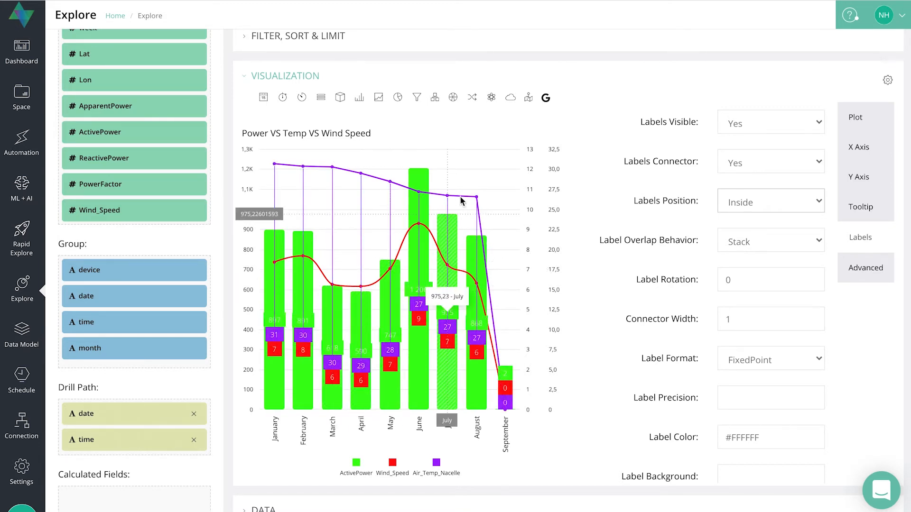
pyautogui.click(763, 203)
pyautogui.click(747, 190)
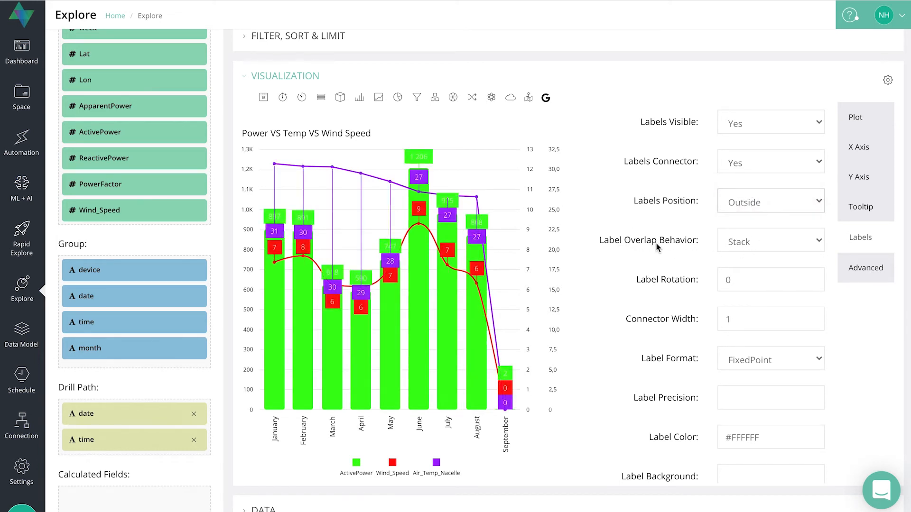
# - Try None as the label overlap behavior and switch it back to Stack
pyautogui.click(746, 242)
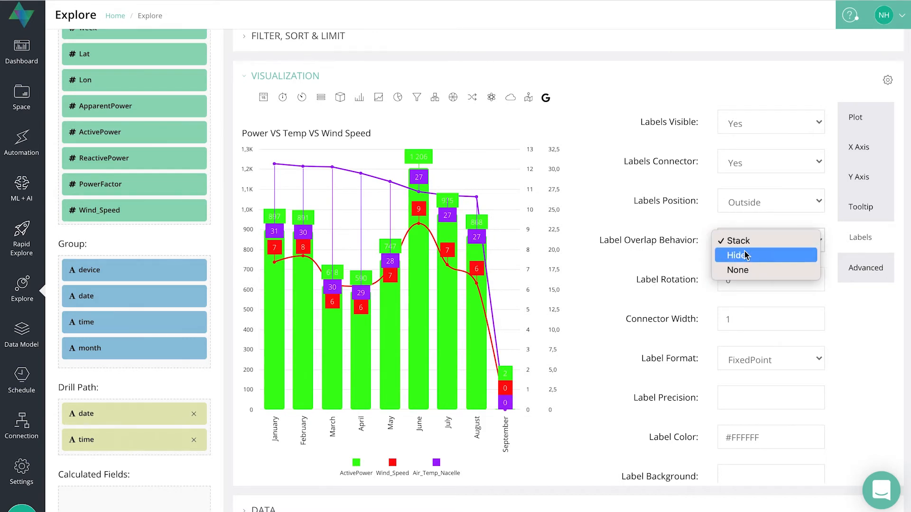
pyautogui.click(737, 271)
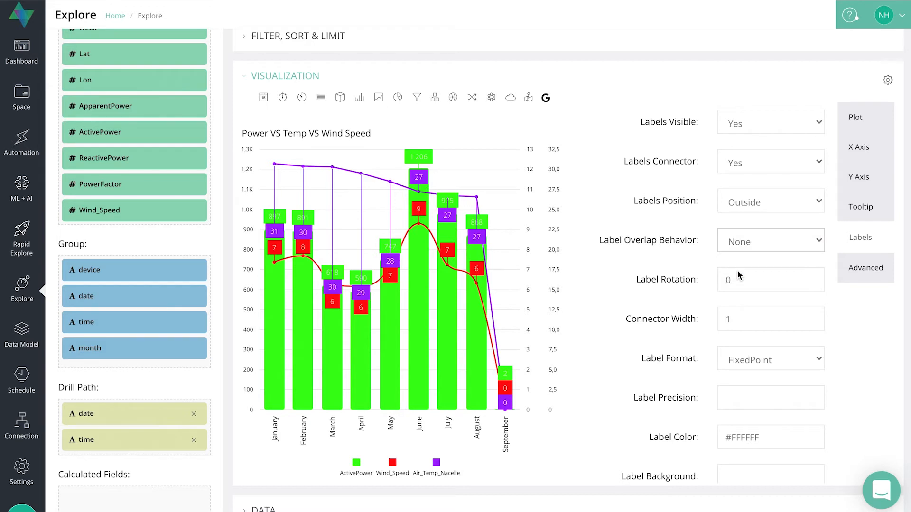
pyautogui.click(756, 236)
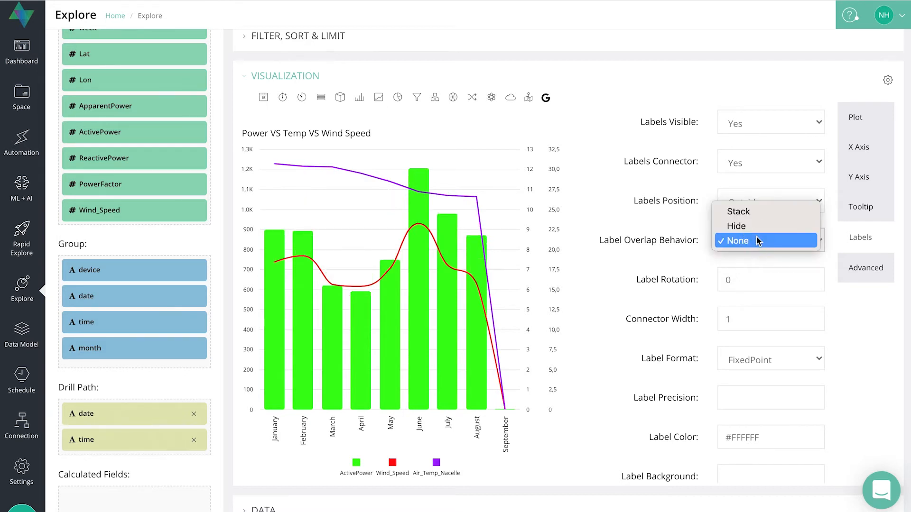
pyautogui.click(750, 215)
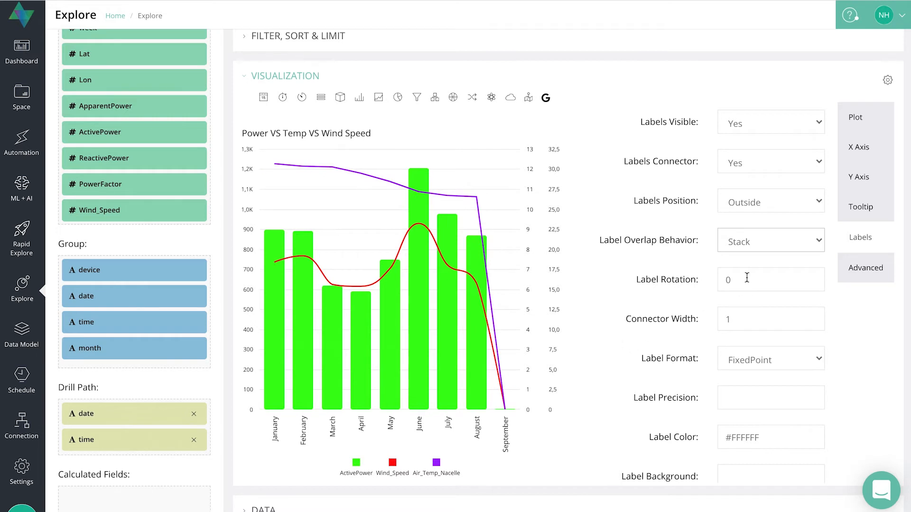
# - Try a label rotation of -90, check the chart and restore the rotation to 0
pyautogui.click(768, 275)
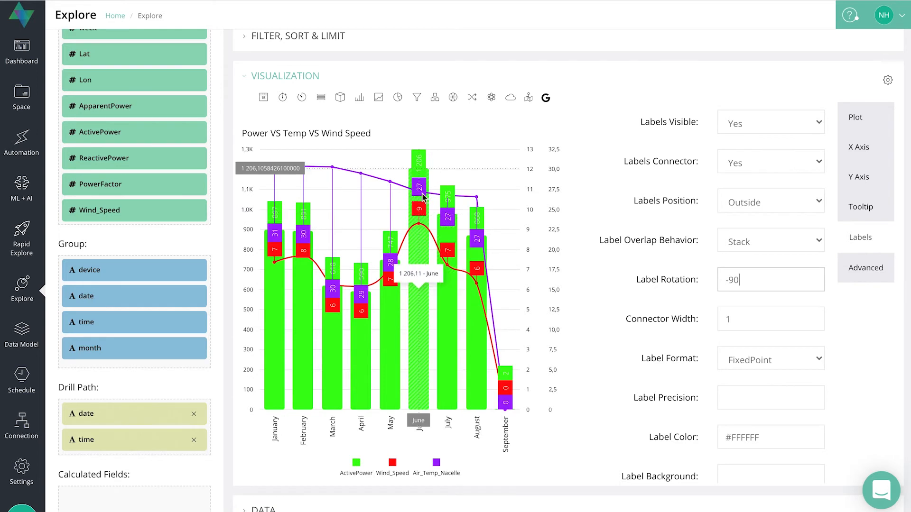
pyautogui.press('BackSpace')
pyautogui.press('BackSpace')
pyautogui.press('BackSpace')
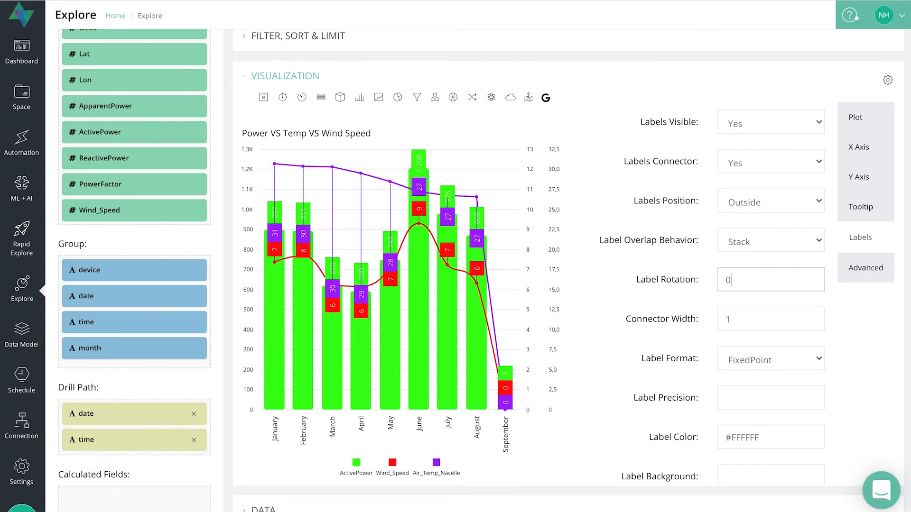
pyautogui.click(877, 331)
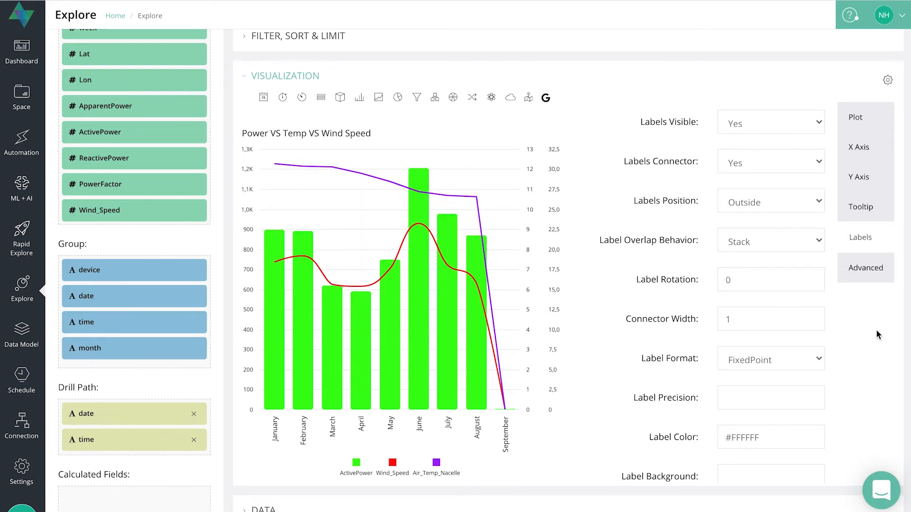
# - Try a label connector width of 5, check the connectors and restore the width to 1
pyautogui.click(752, 319)
pyautogui.press('BackSpace')
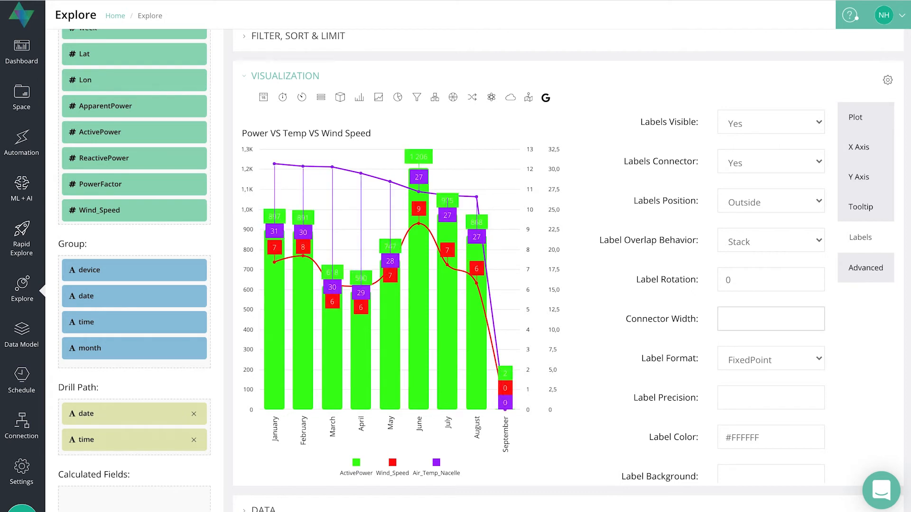
pyautogui.write('5')
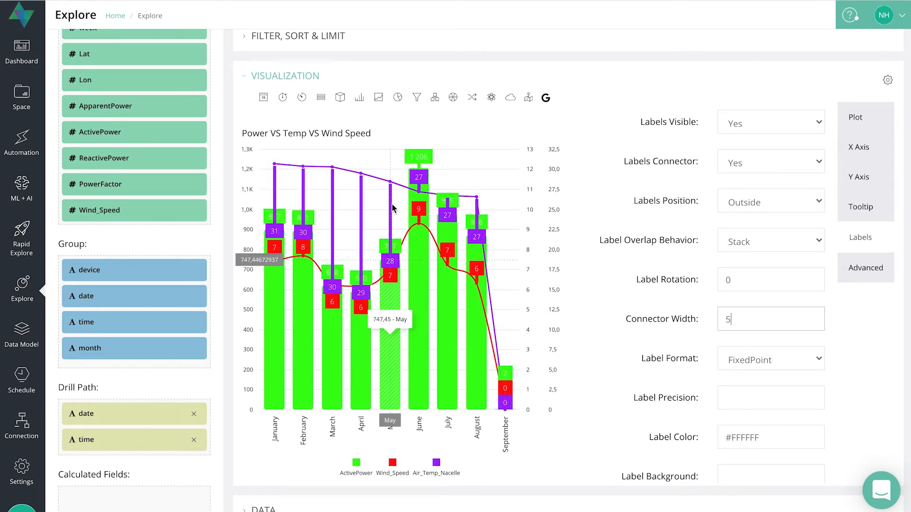
pyautogui.click(749, 312)
pyautogui.press('BackSpace')
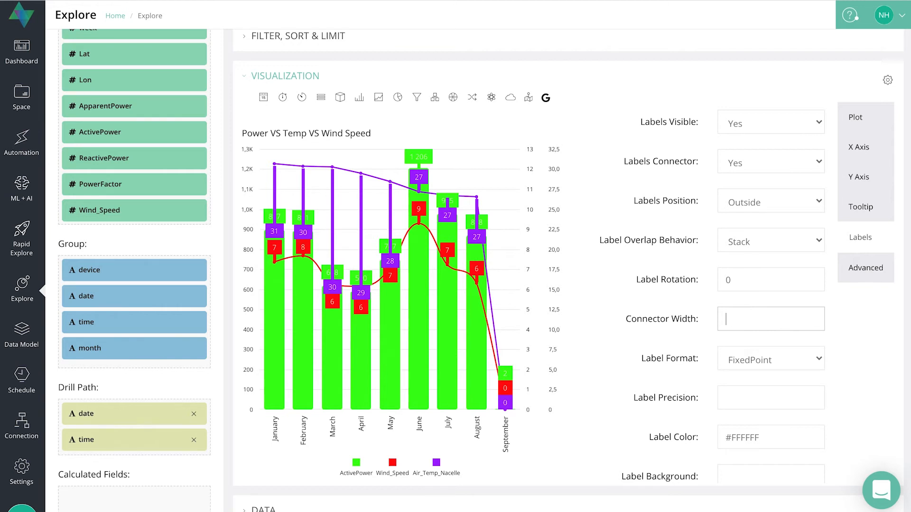
pyautogui.click(857, 369)
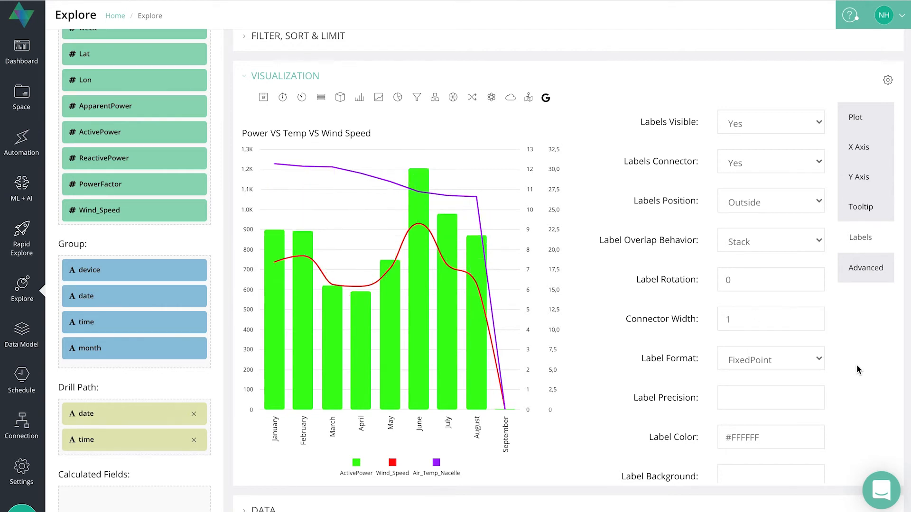
# - Review the available label format options without changing the selected format
pyautogui.scroll(-2, 857, 370)
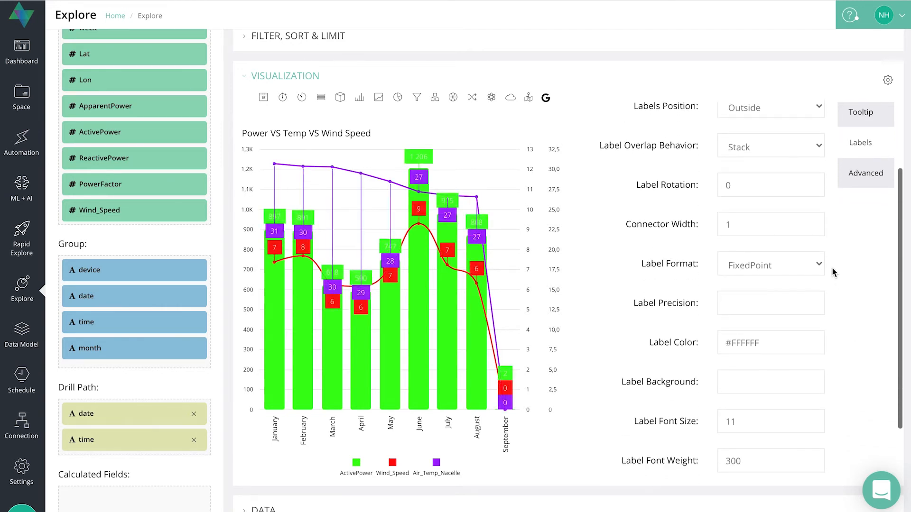
pyautogui.click(788, 262)
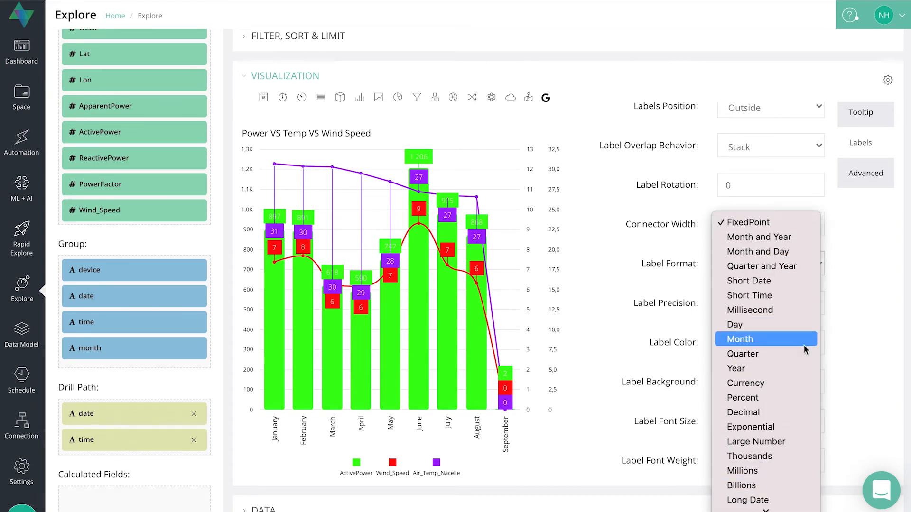
pyautogui.click(872, 273)
pyautogui.scroll(-2, 797, 300)
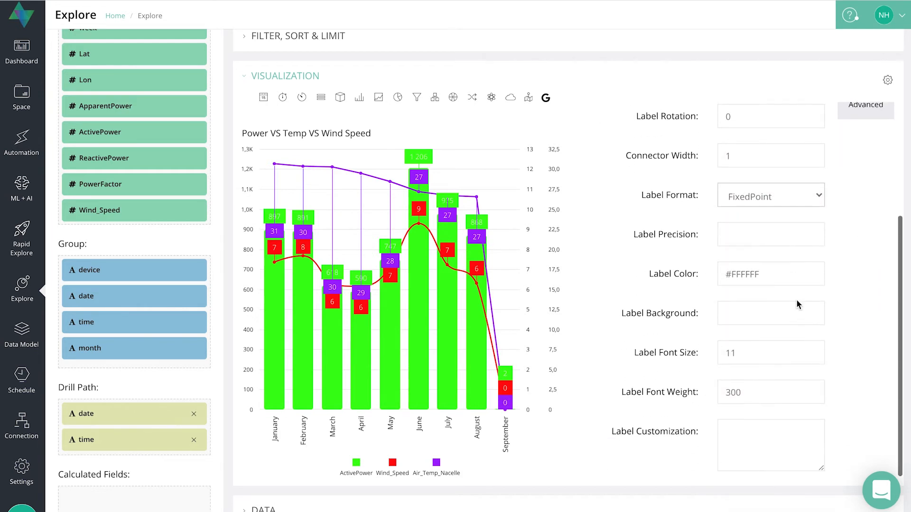
# - Set the label precision to 2 decimals
pyautogui.click(748, 229)
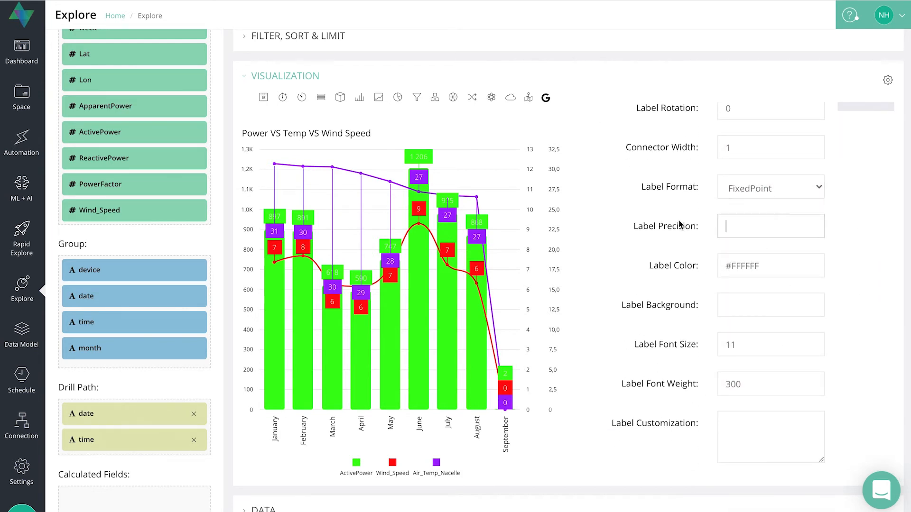
pyautogui.write('1')
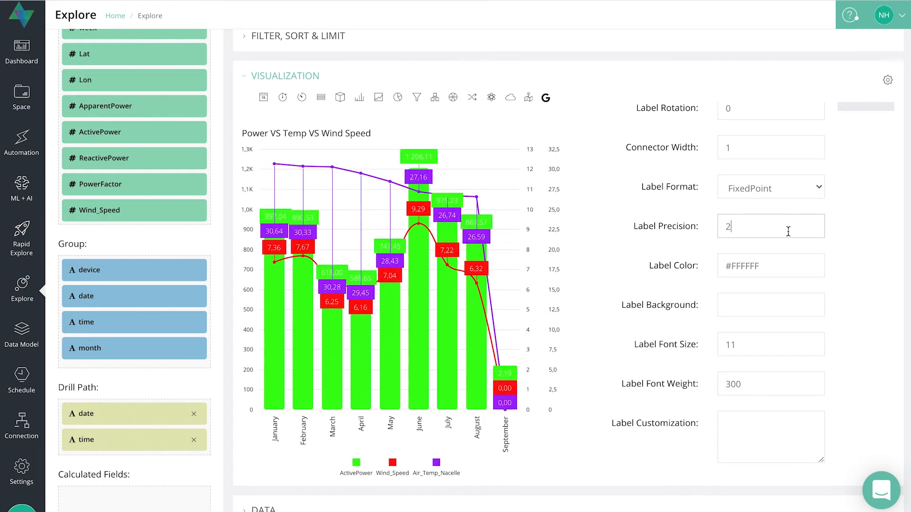
pyautogui.click(876, 257)
# - Set the label color to black and the label background to pink
pyautogui.moveTo(757, 264); pyautogui.dragTo(686, 266)
pyautogui.write('black')
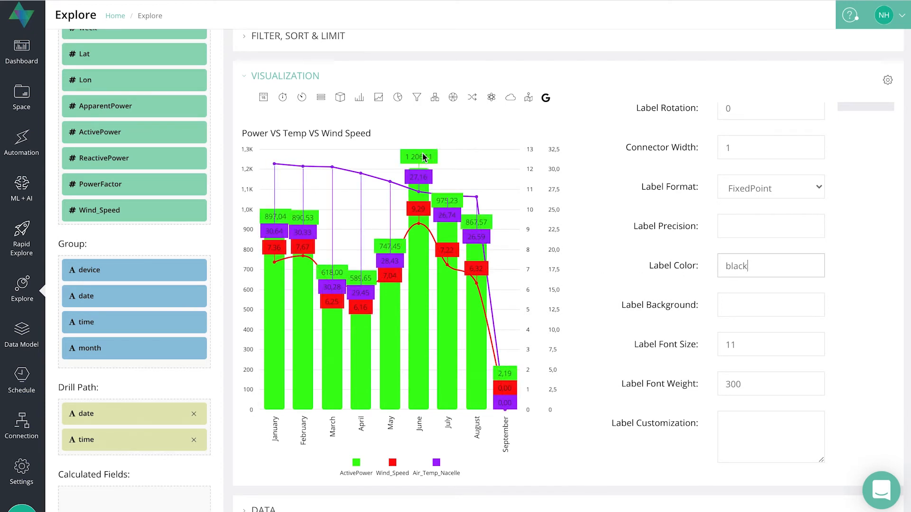
pyautogui.click(747, 305)
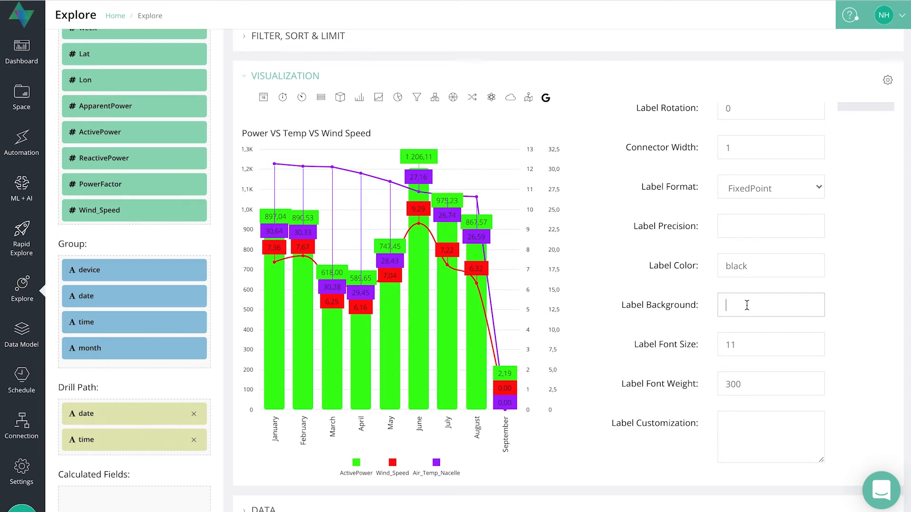
pyautogui.write('bwh')
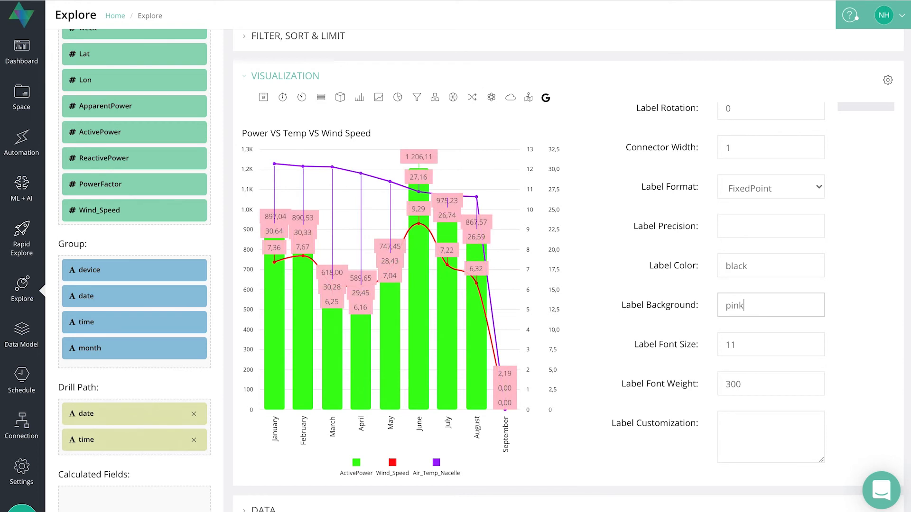
# - Clear the label background and label color values
pyautogui.moveTo(754, 306); pyautogui.dragTo(651, 306)
pyautogui.press('BackSpace')
pyautogui.click(779, 260)
pyautogui.moveTo(778, 260); pyautogui.dragTo(706, 265)
pyautogui.press('BackSpace')
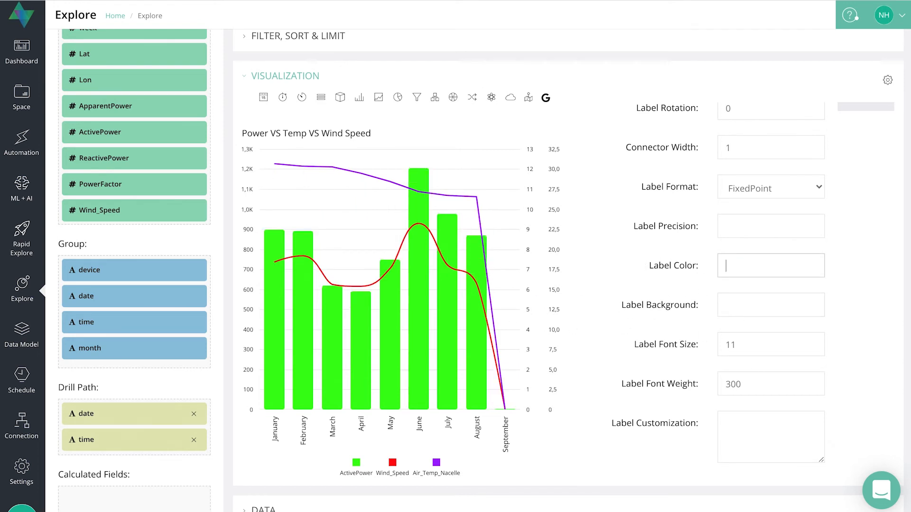
# - Rerun the query to refresh the chart and return to the label options
pyautogui.scroll(7, 880, 260)
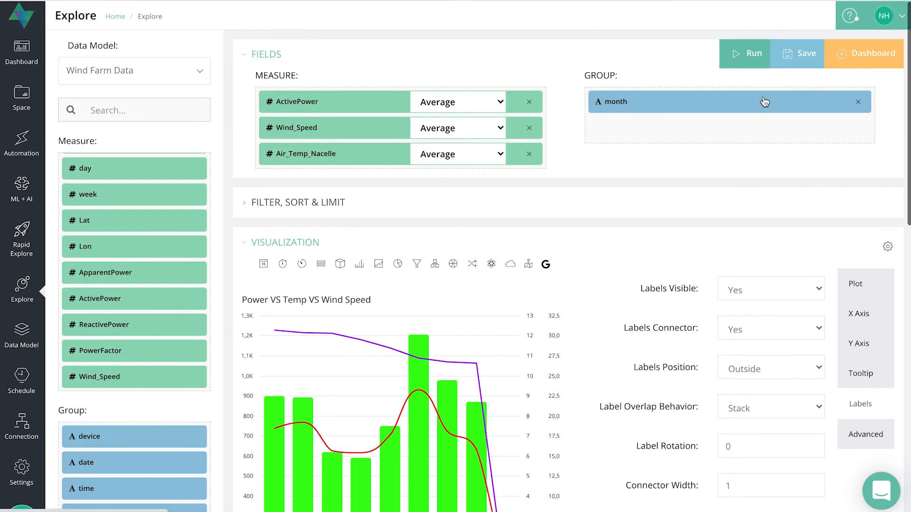
pyautogui.click(755, 62)
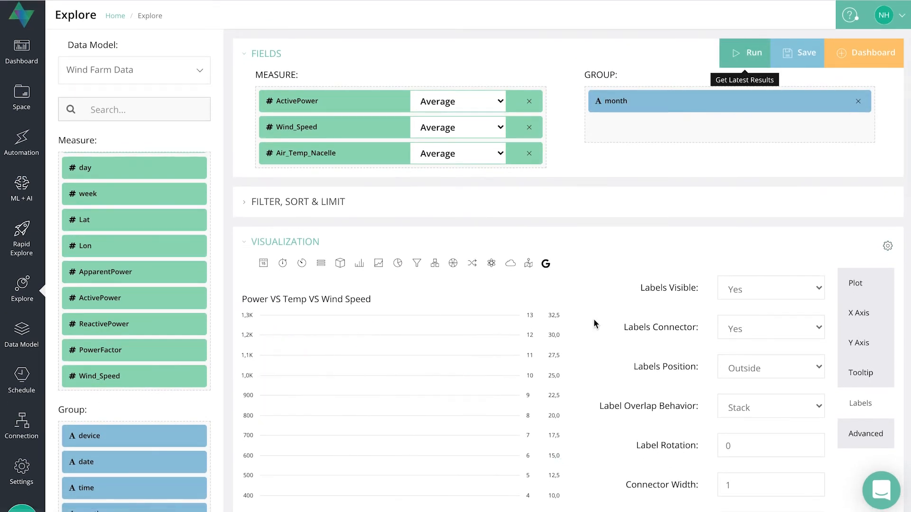
pyautogui.scroll(-1, 605, 322)
pyautogui.scroll(-7, 605, 321)
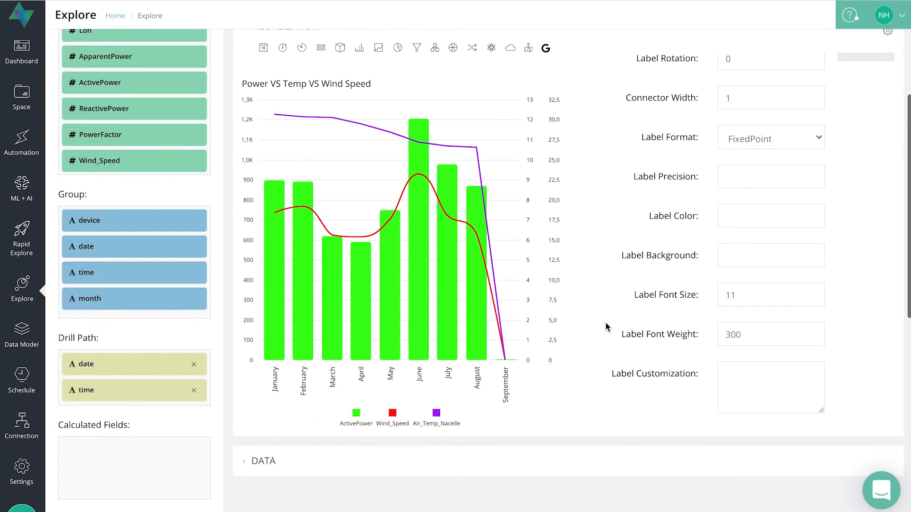
pyautogui.scroll(-1, 764, 228)
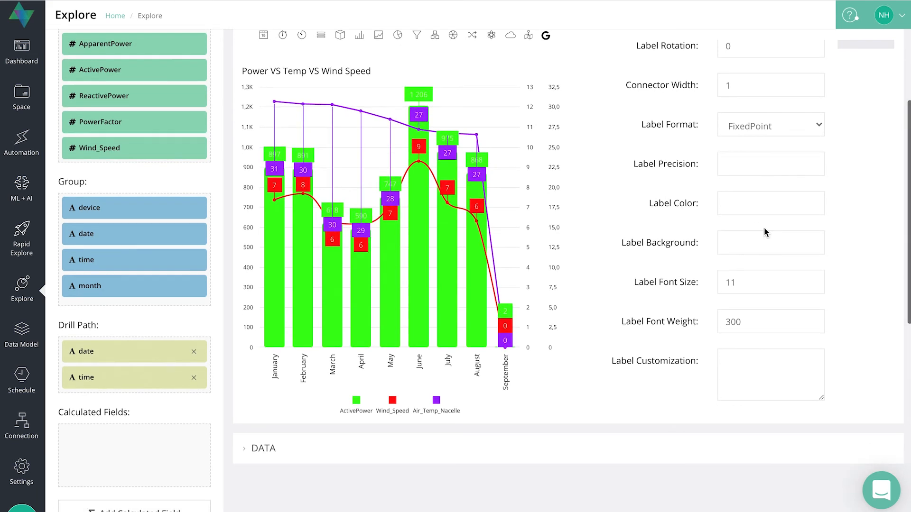
# - Set the label font size to 16 and the label font weight to 500
pyautogui.click(749, 282)
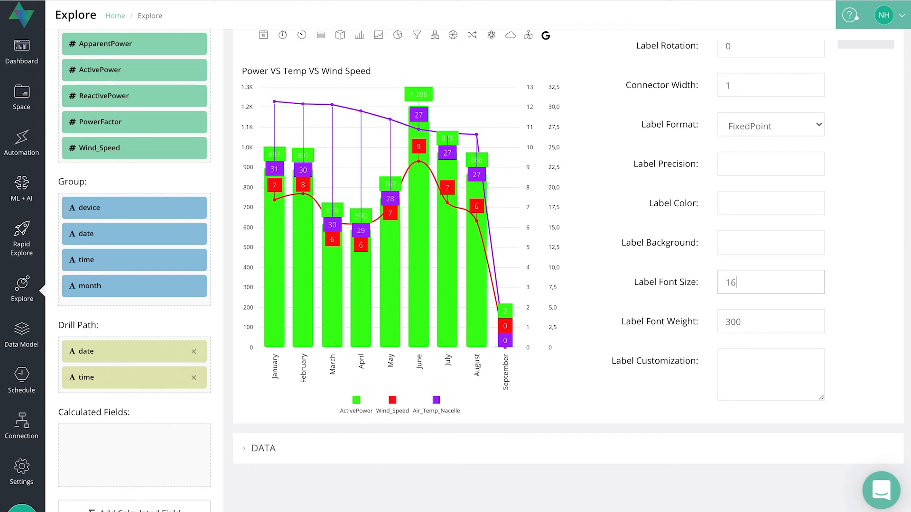
pyautogui.click(865, 315)
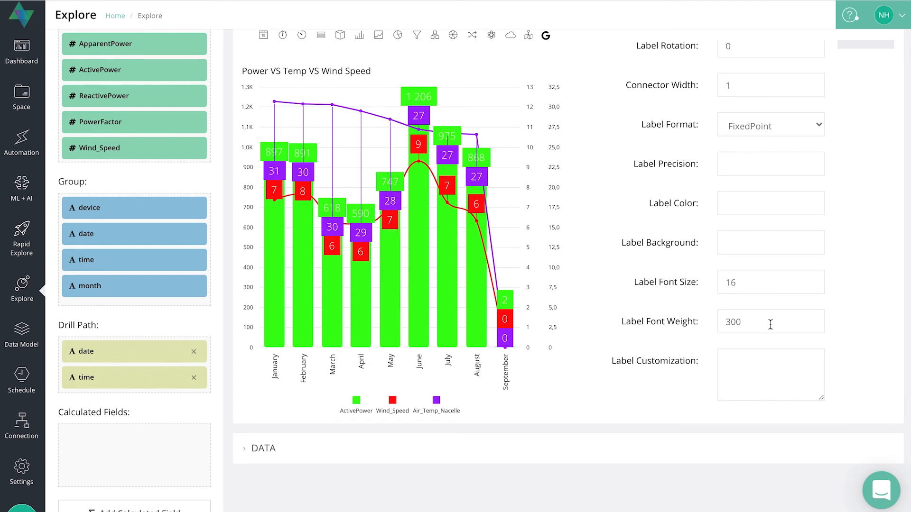
pyautogui.click(790, 328)
pyautogui.write('5')
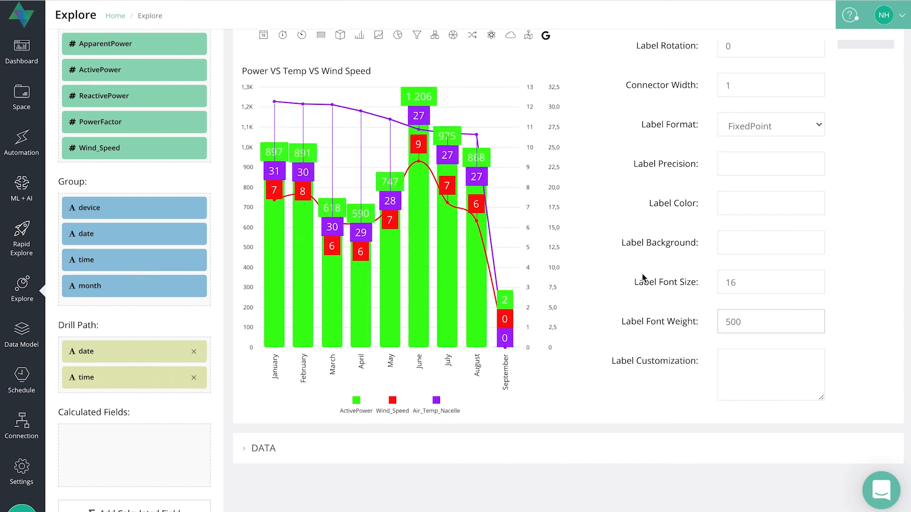
# - Leave the label customization empty and open the chart's advanced customization options
pyautogui.scroll(-1, 761, 333)
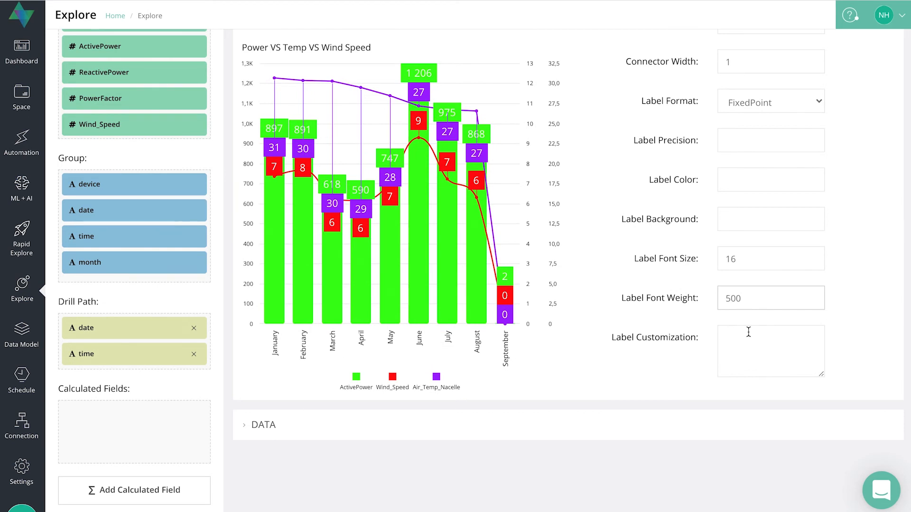
pyautogui.click(731, 335)
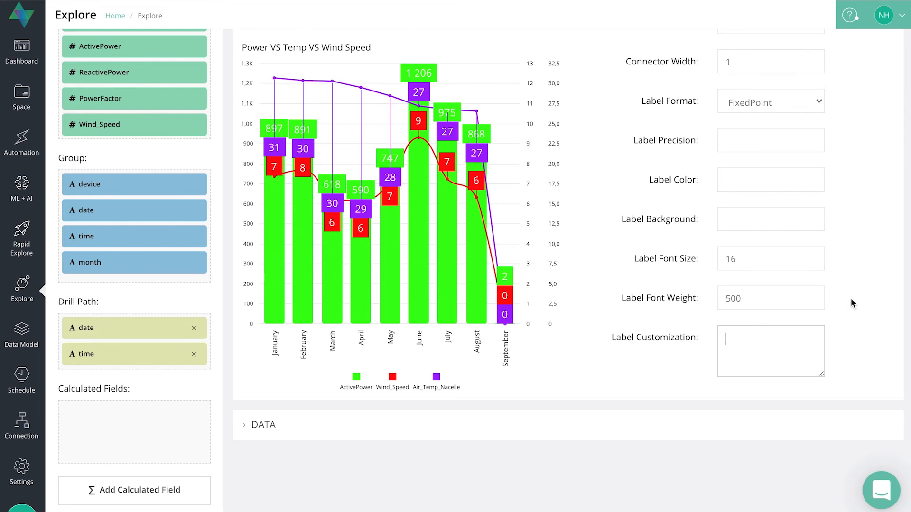
pyautogui.scroll(2, 850, 303)
pyautogui.scroll(4, 851, 302)
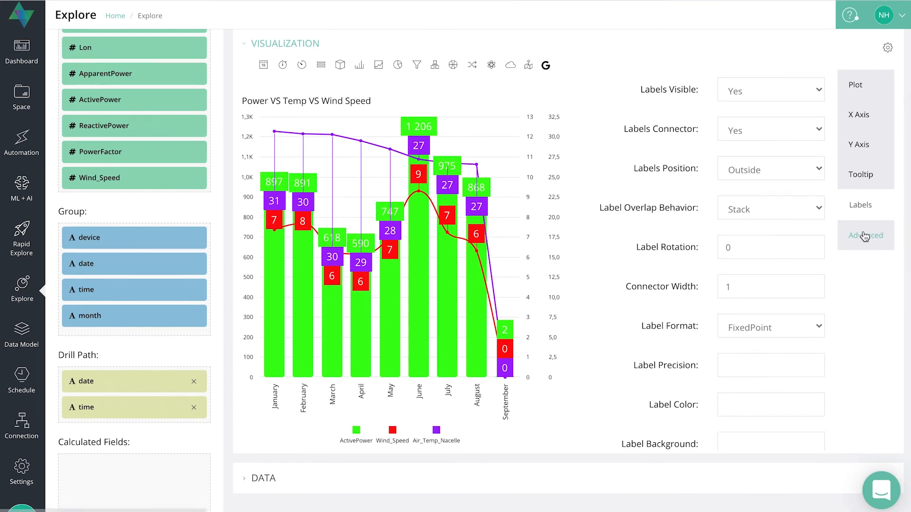
pyautogui.click(865, 235)
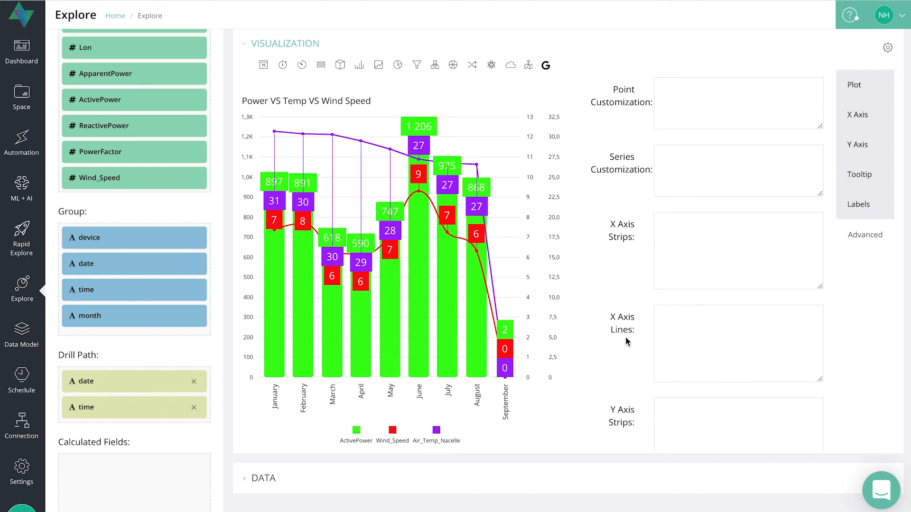
# - Review the advanced point, series, axis strip and axis line fields without filling them, and close the chart settings
pyautogui.scroll(-4, 625, 337)
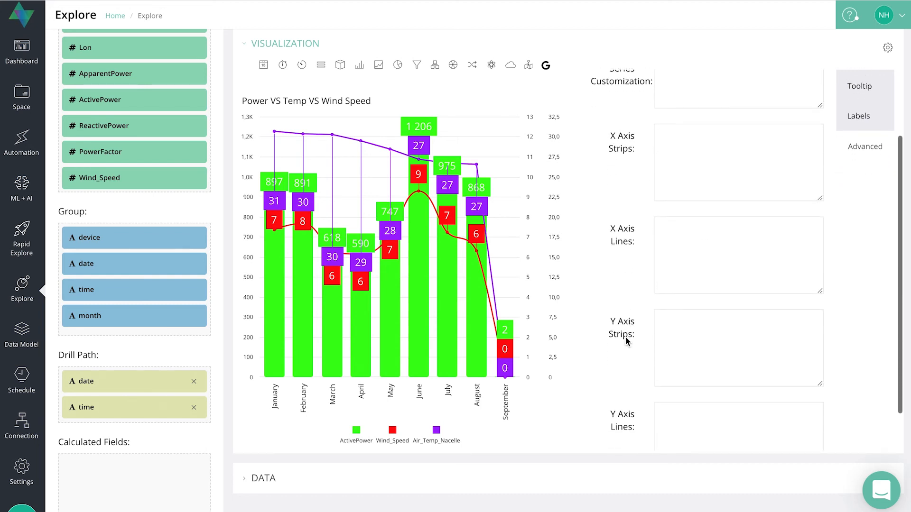
pyautogui.scroll(-2, 600, 341)
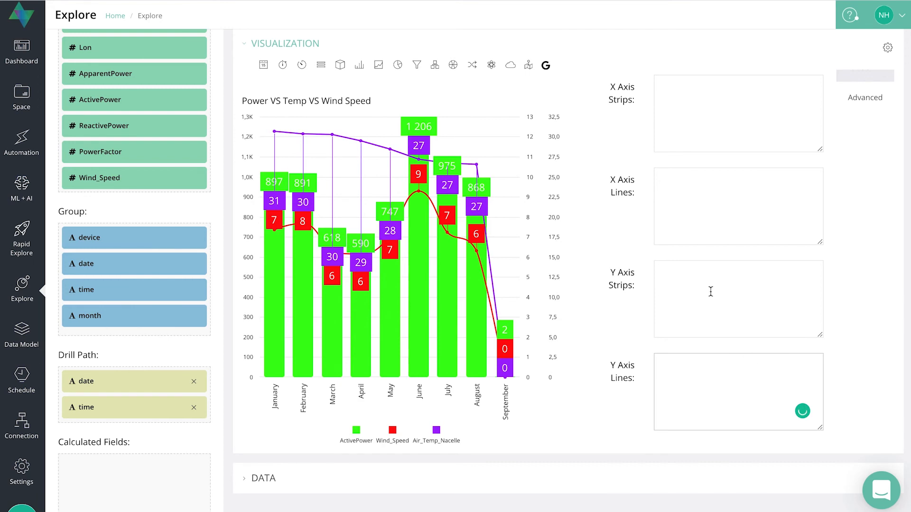
pyautogui.scroll(3, 711, 290)
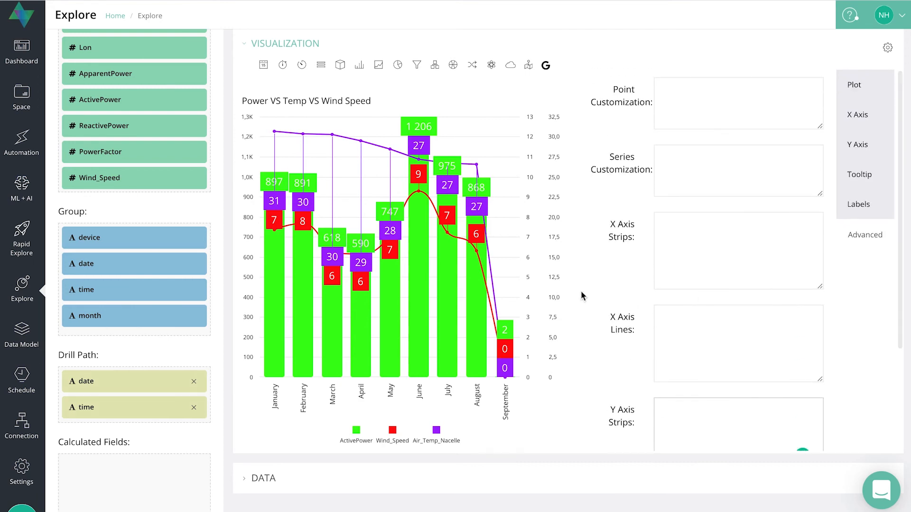
pyautogui.scroll(5, 583, 295)
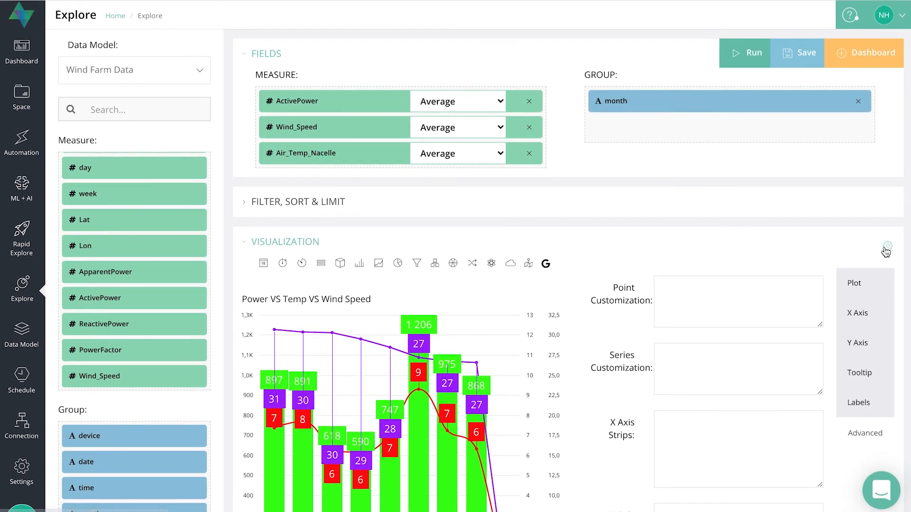
pyautogui.click(886, 250)
pyautogui.scroll(-5, 618, 288)
pyautogui.scroll(6, 619, 287)
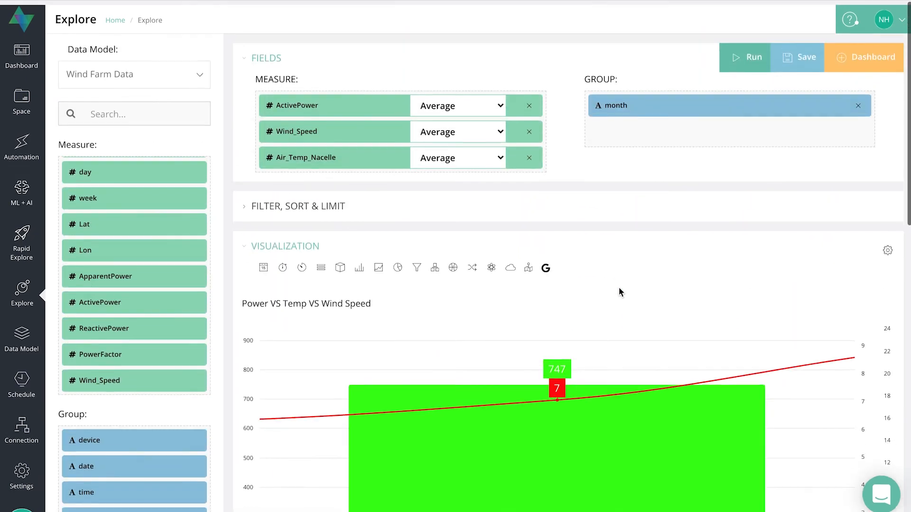
# - Save the explore as "Power wind temp" in the OQLIS Quick Reference Help space
pyautogui.click(799, 57)
pyautogui.click(452, 104)
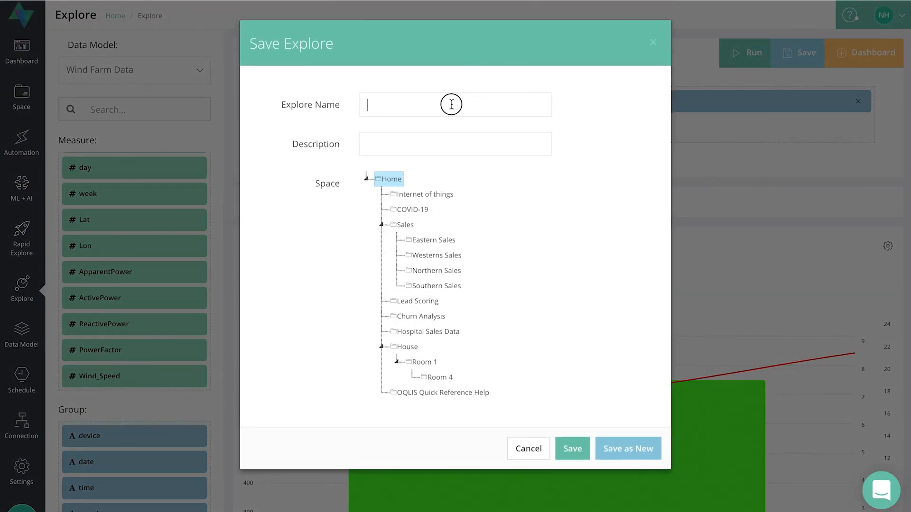
pyautogui.write('Po')
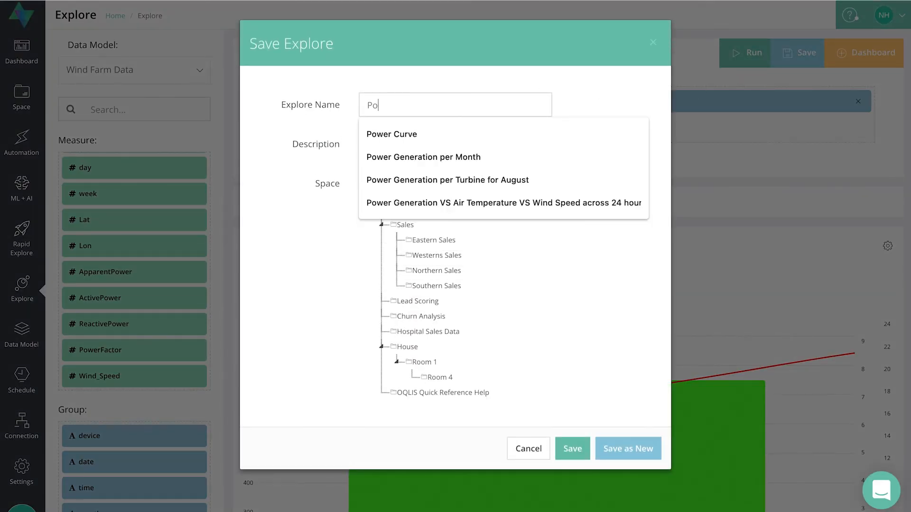
pyautogui.write('wer wind te')
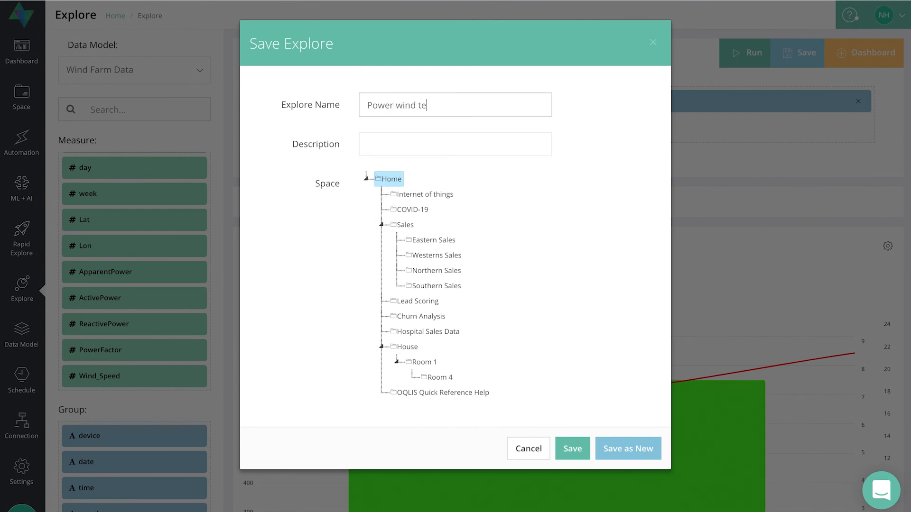
pyautogui.write('mp')
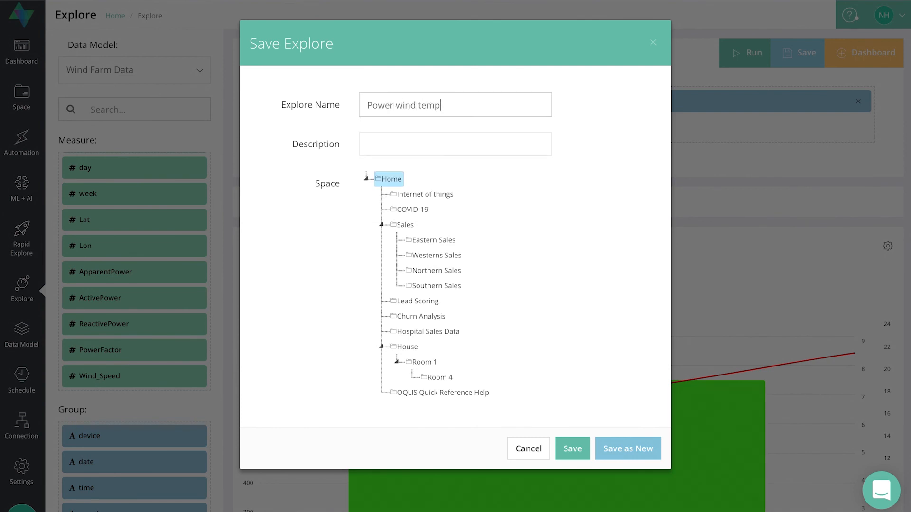
pyautogui.click(456, 394)
pyautogui.click(585, 449)
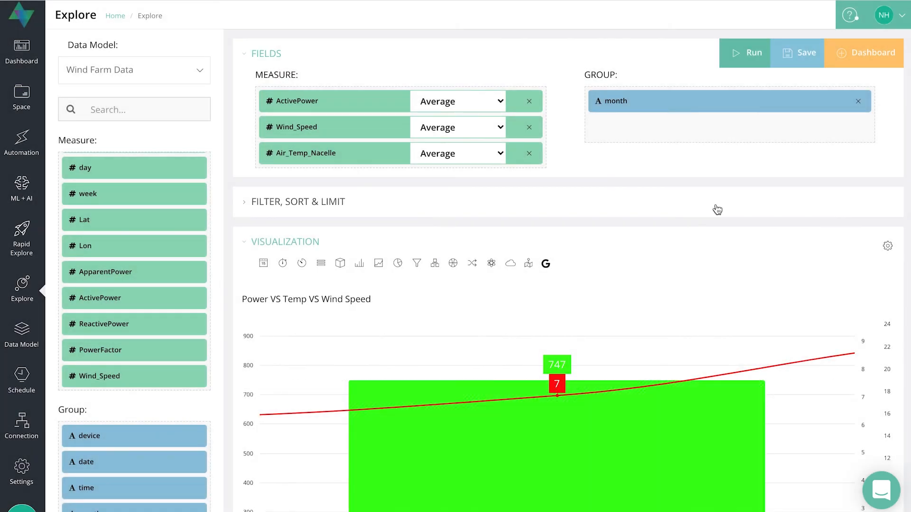
# - Add the saved explore to the existing OQLIS Quick Reference help dashboard
pyautogui.click(863, 55)
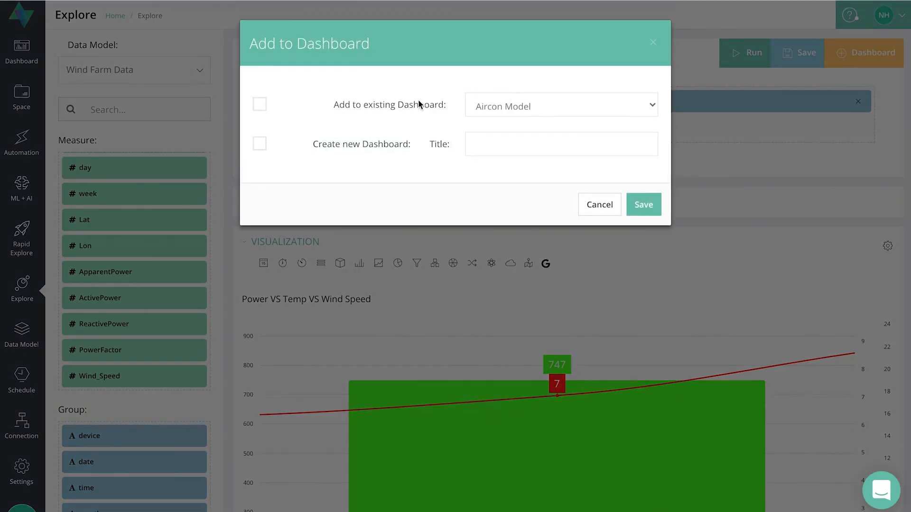
pyautogui.click(261, 103)
pyautogui.click(513, 100)
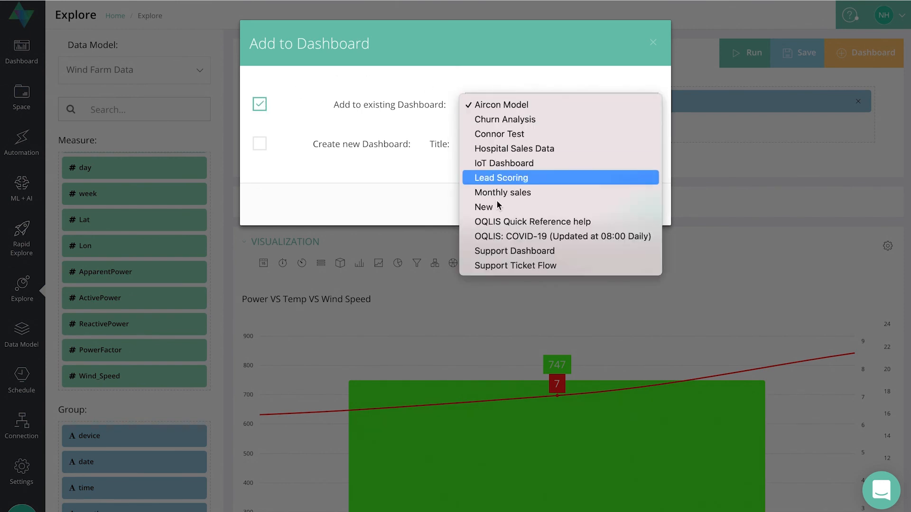
pyautogui.click(506, 225)
pyautogui.click(642, 208)
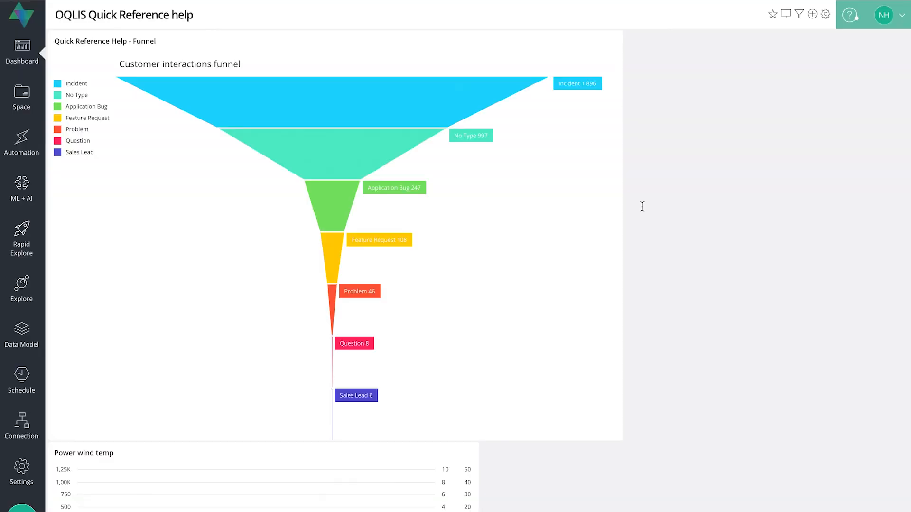
# - Move the Power wind temp chart above the funnel chart on the dashboard and enlarge it to nearly the full dashboard width
pyautogui.scroll(-2, 647, 195)
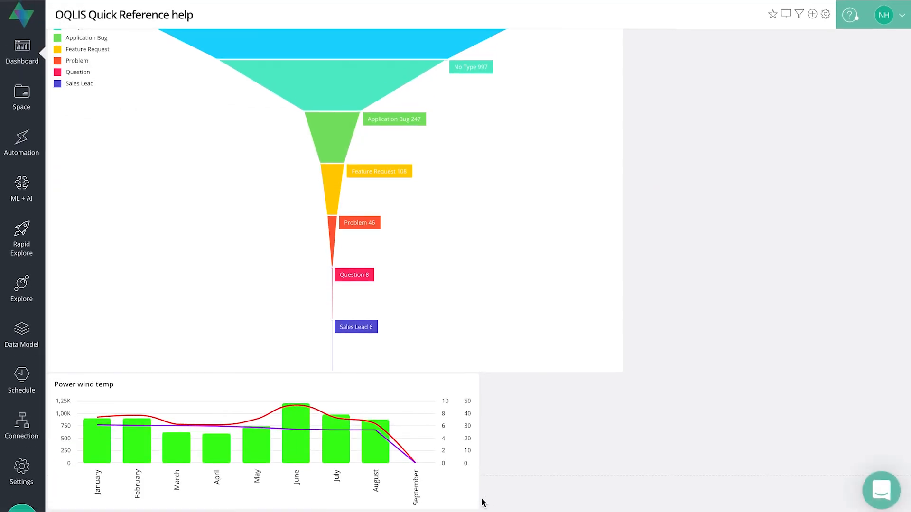
pyautogui.moveTo(415, 384); pyautogui.dragTo(415, 60)
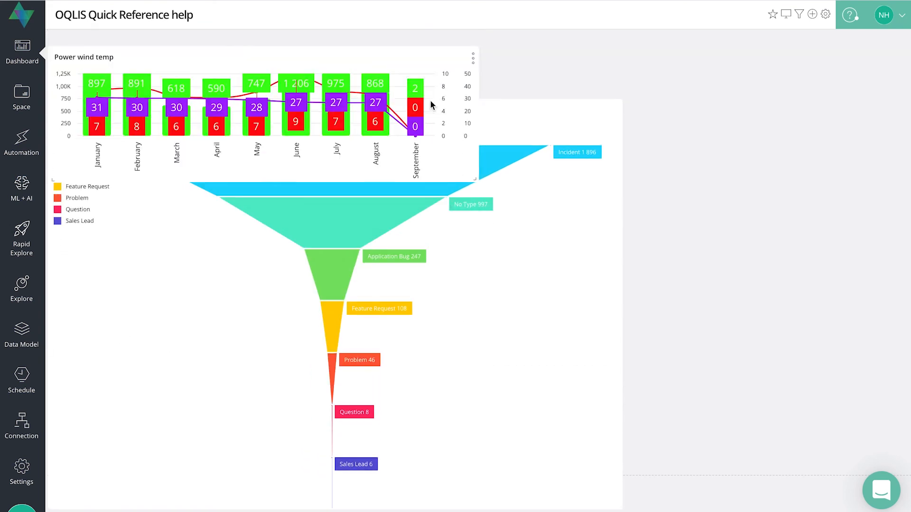
pyautogui.moveTo(475, 97); pyautogui.dragTo(832, 473)
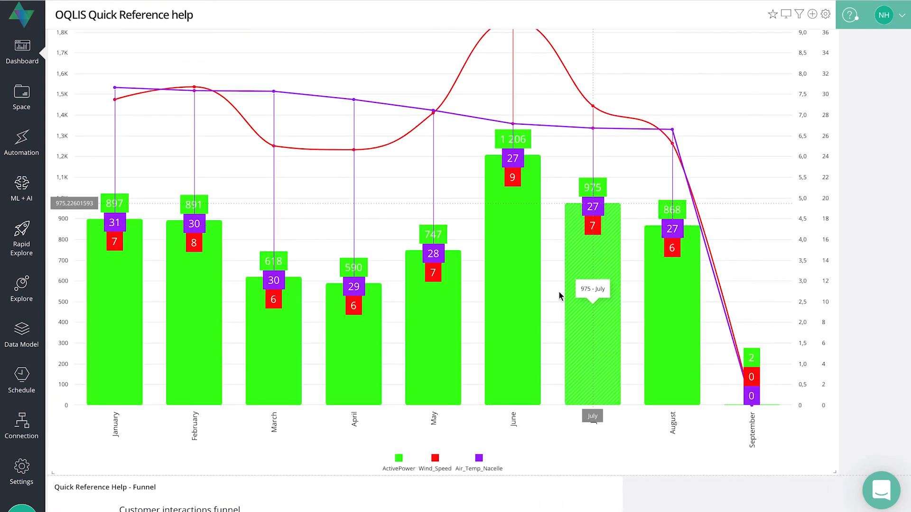